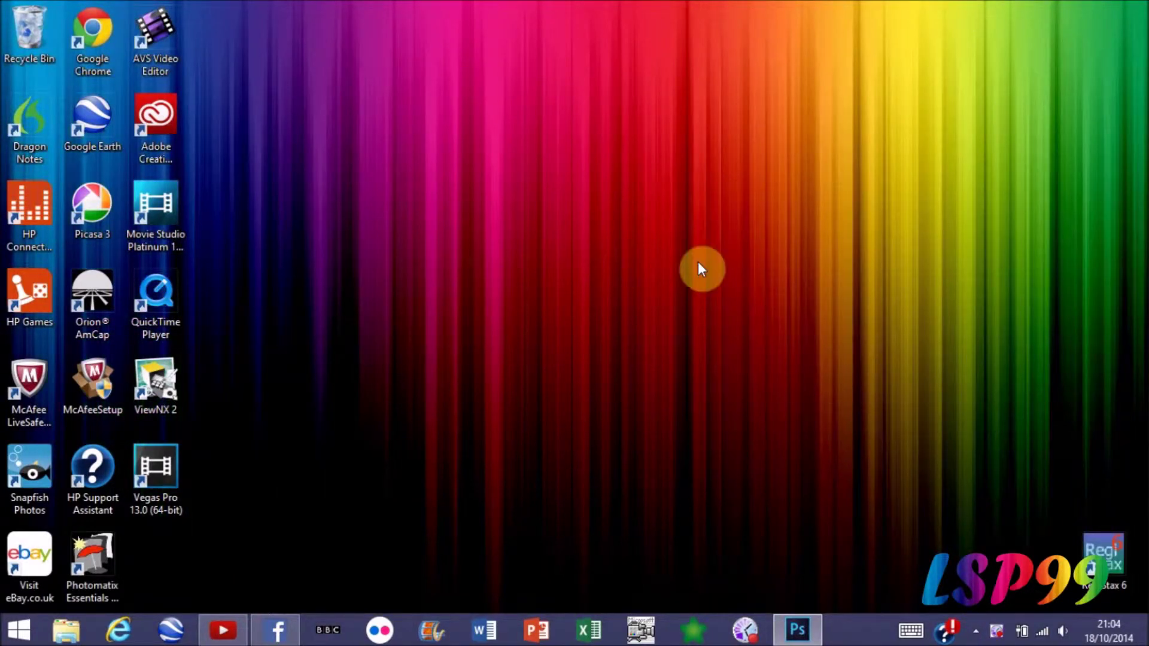
Step: Restore the Internet Explorer window showing the Facebook page with the rainbow-streak cover
left_click(267, 622)
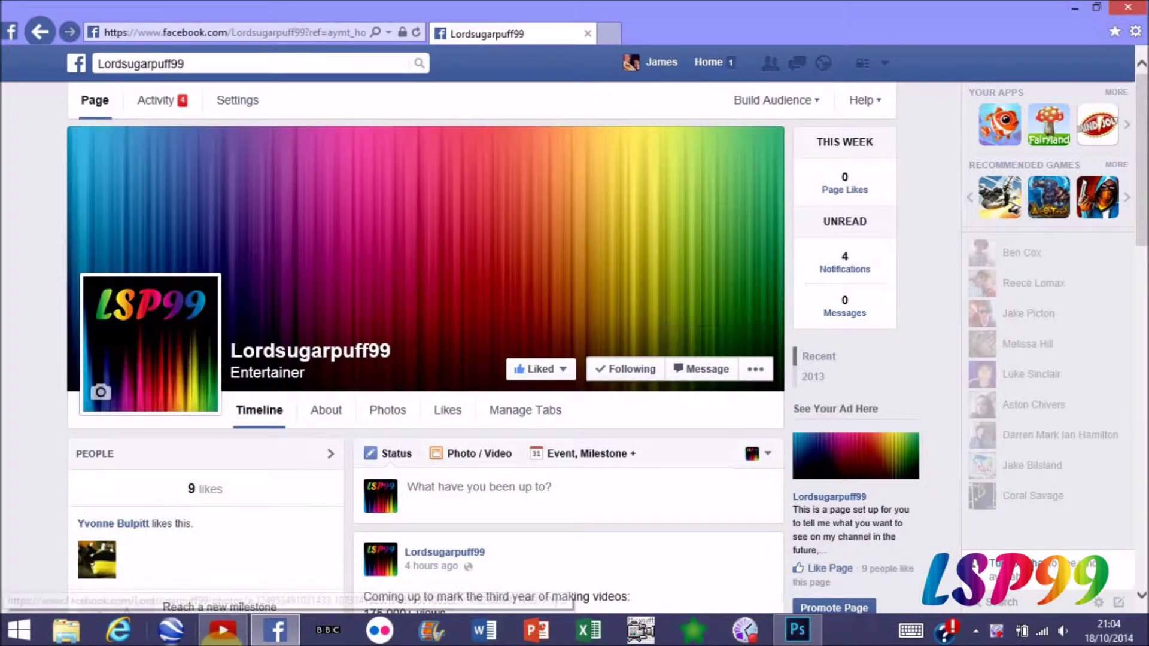
Step: View the YouTube channel's rainbow banner, then minimise all windows to reveal the rainbow desktop
left_click(222, 630)
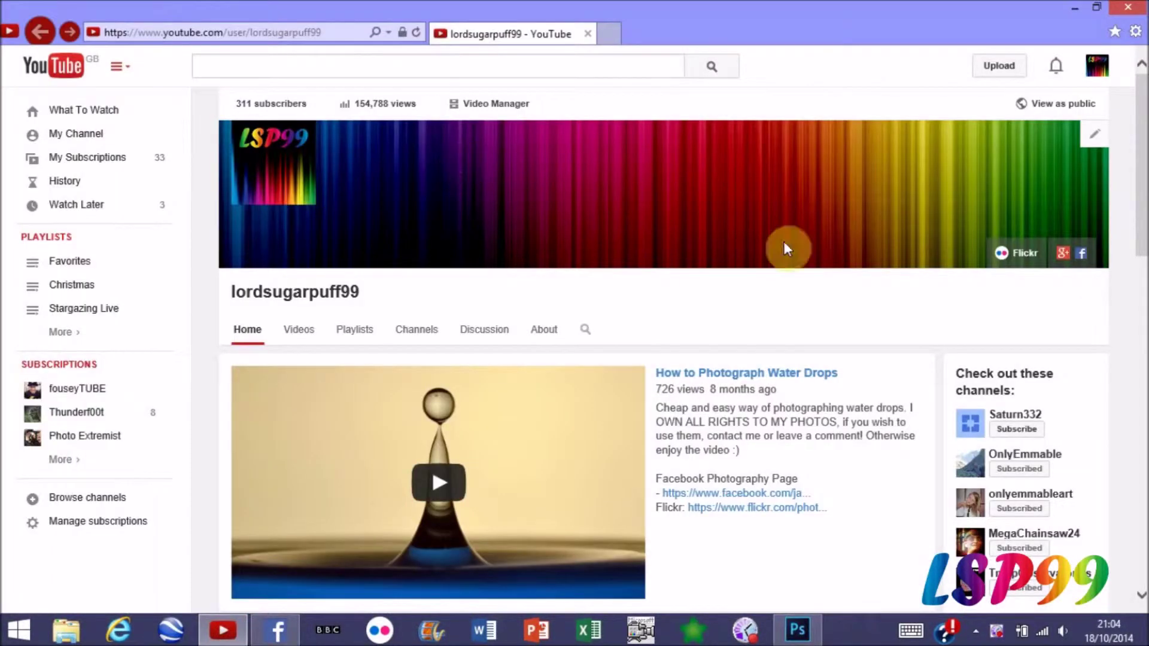
left_click(805, 631)
left_click(1146, 643)
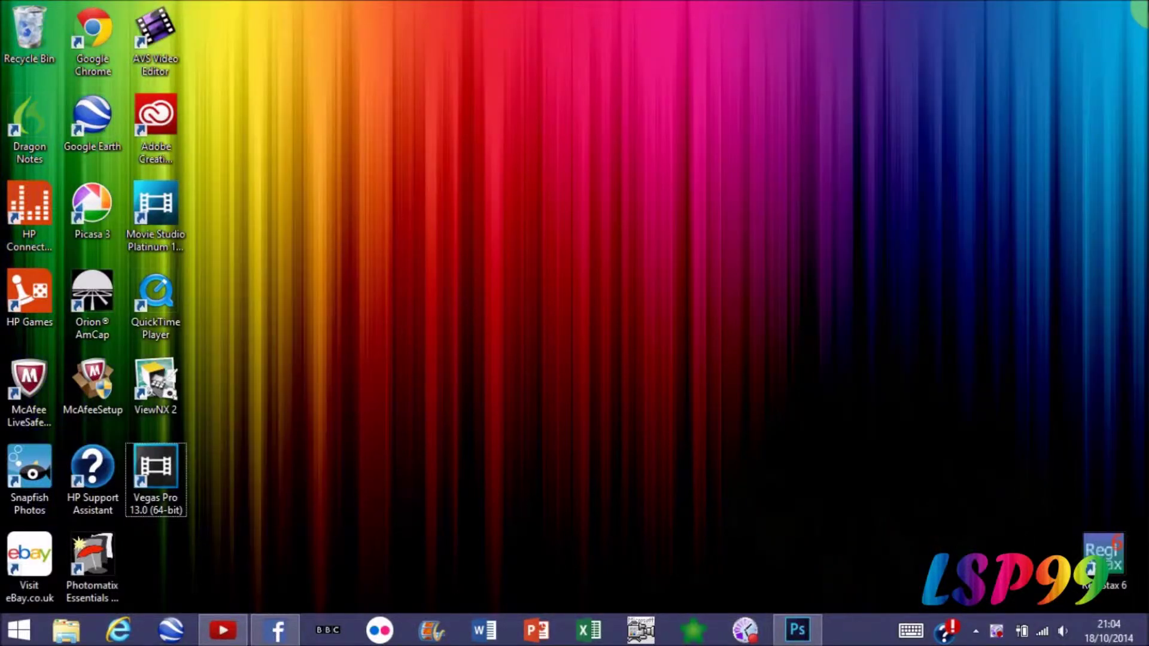
Step: Check the Control Panel Screen Resolution page shows 1366 × 768 (Recommended), then return to Photoshop
mouse_move(1139, 296)
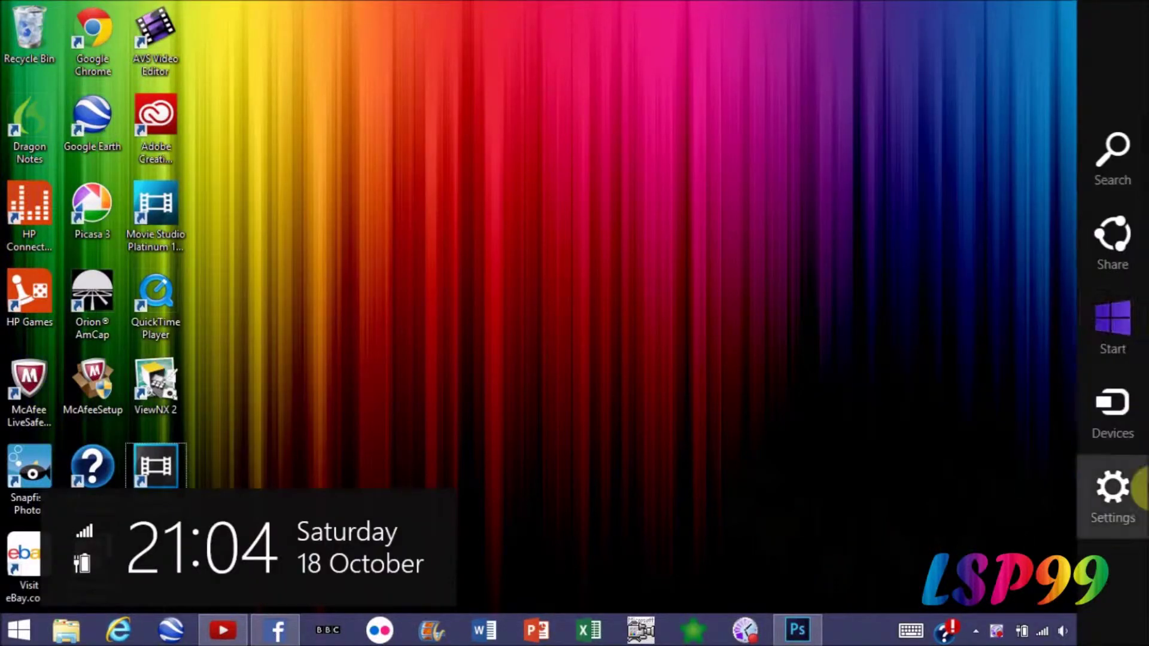
left_click(1114, 489)
left_click(974, 122)
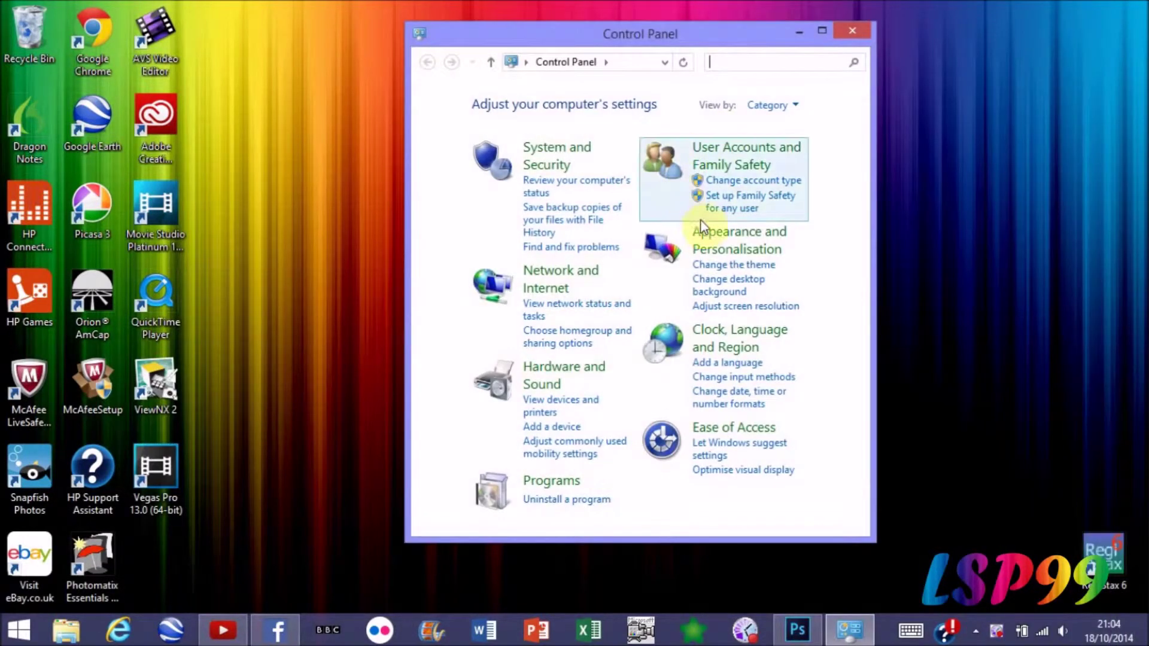
left_click(821, 31)
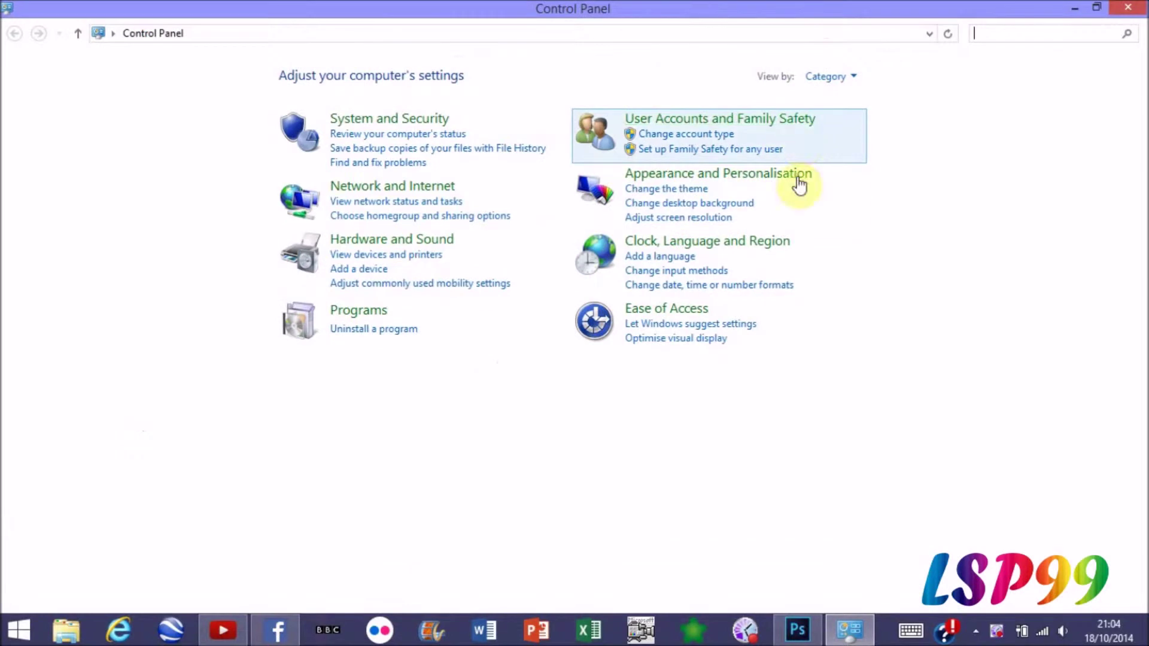
left_click(764, 176)
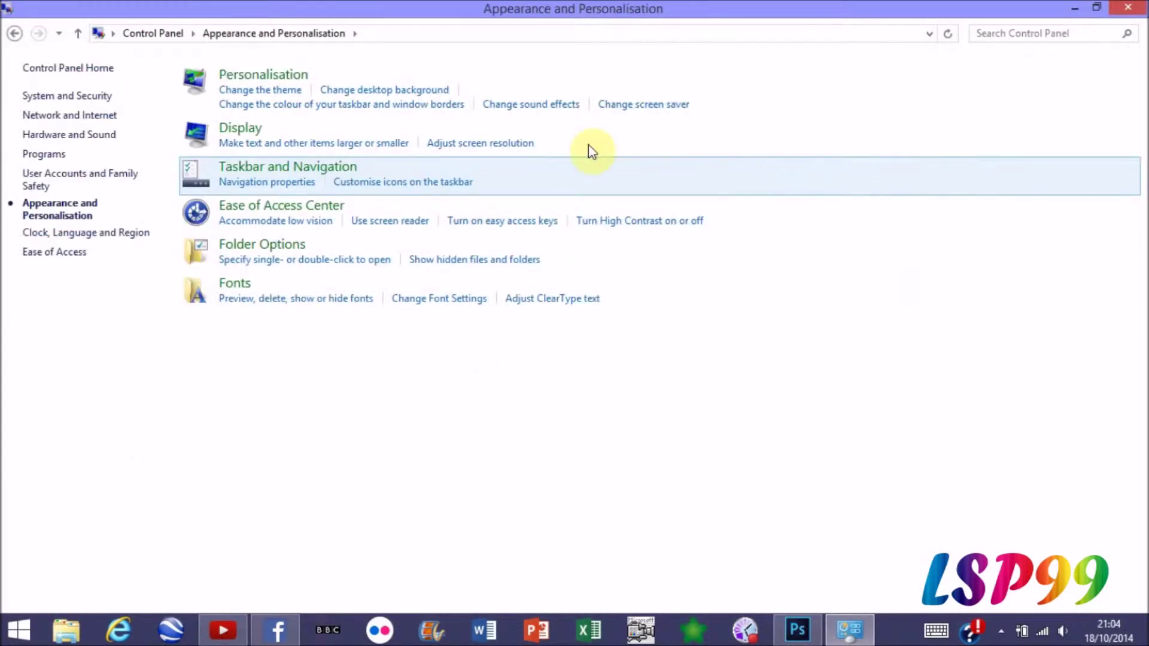
left_click(241, 133)
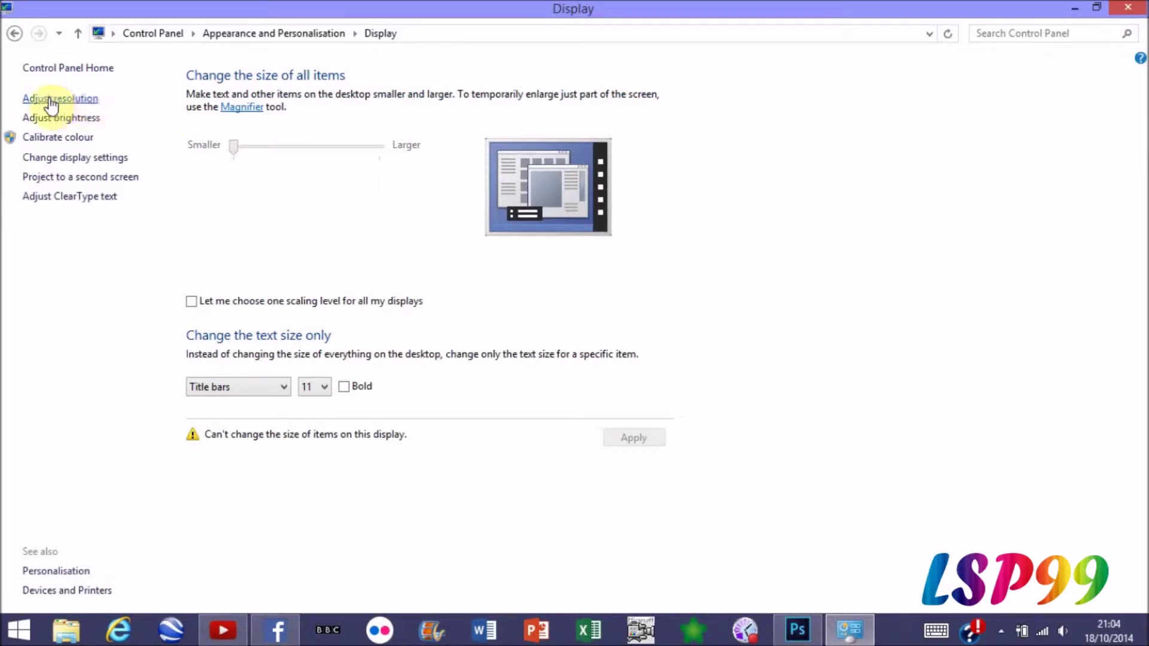
left_click(88, 102)
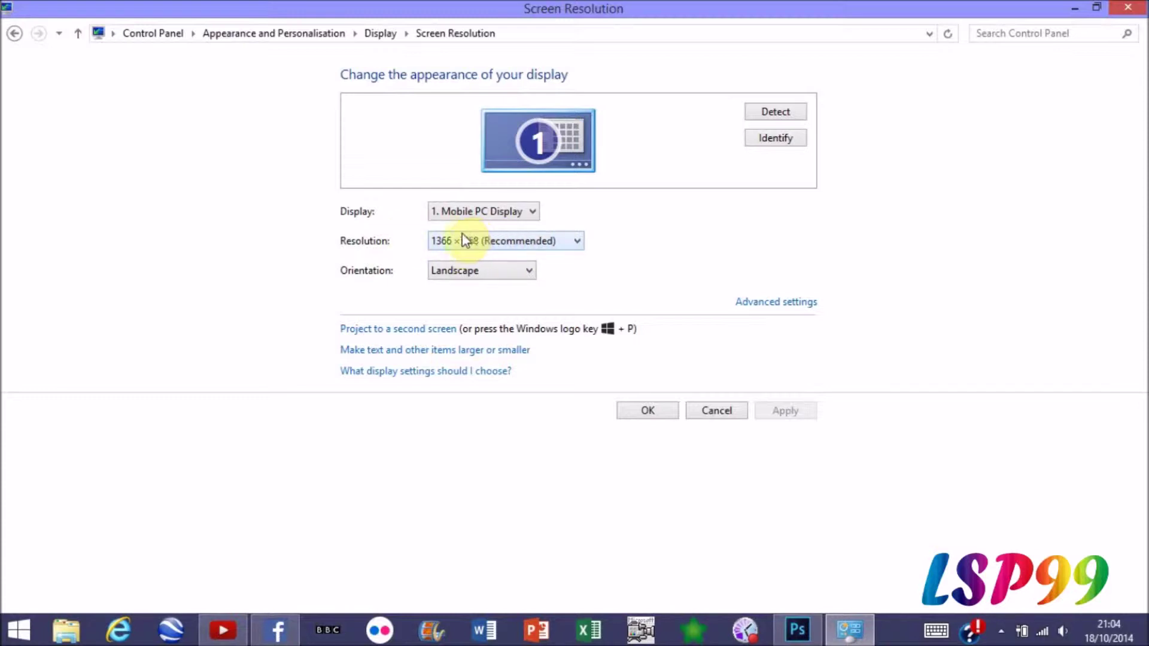
left_click(797, 629)
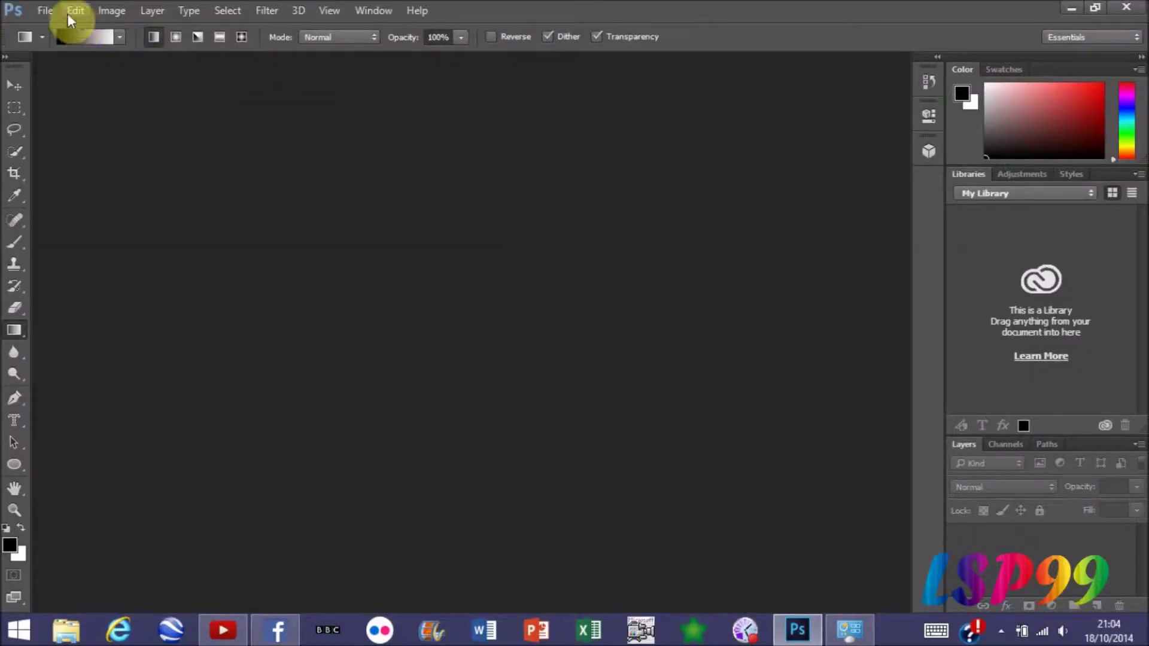
Step: Create a new Untitled-1 document, 1366 × 768 pixels, with White background contents
left_click(46, 11)
left_click(98, 28)
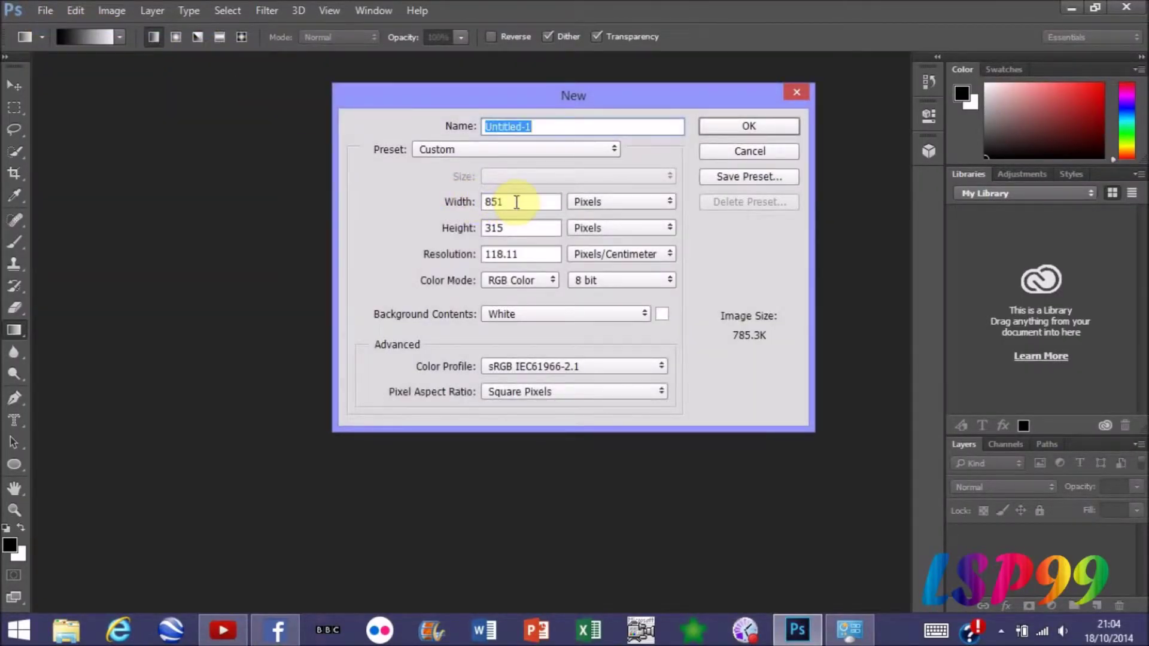
left_click(517, 201)
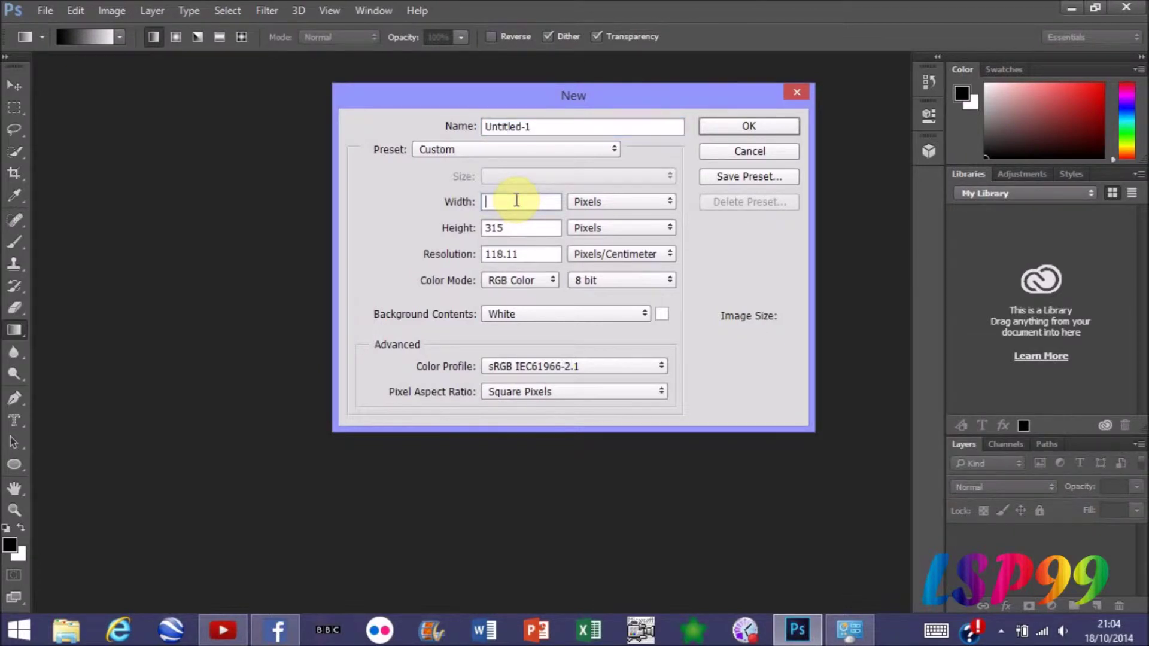
type("1366")
left_click(539, 227)
type("768")
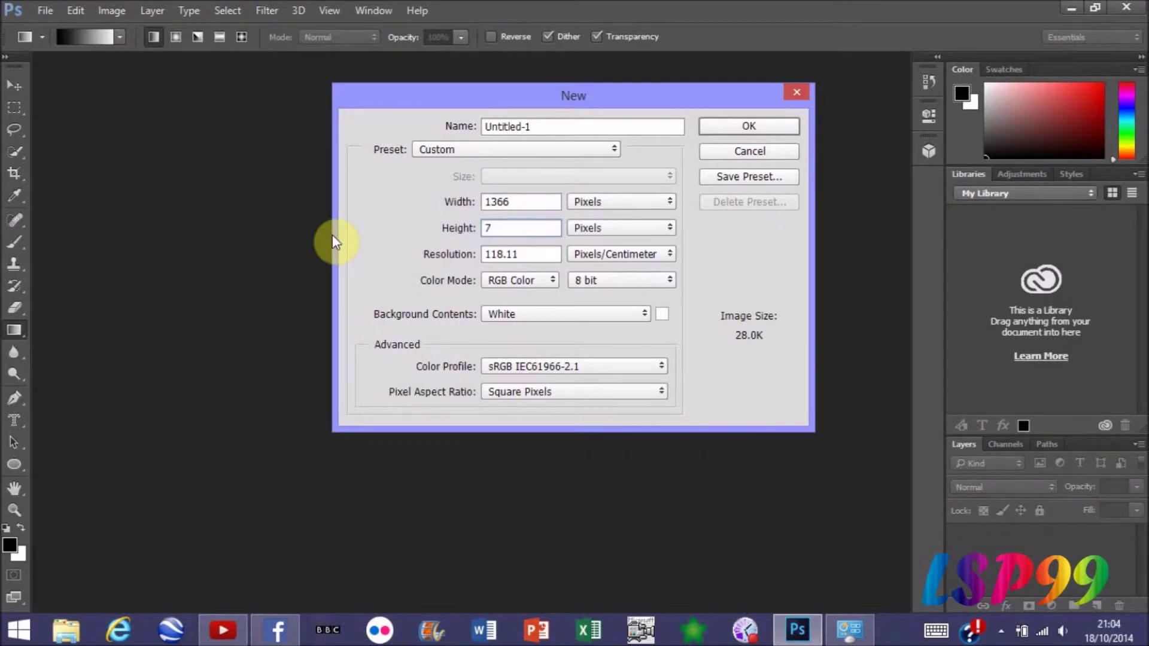
left_click(849, 629)
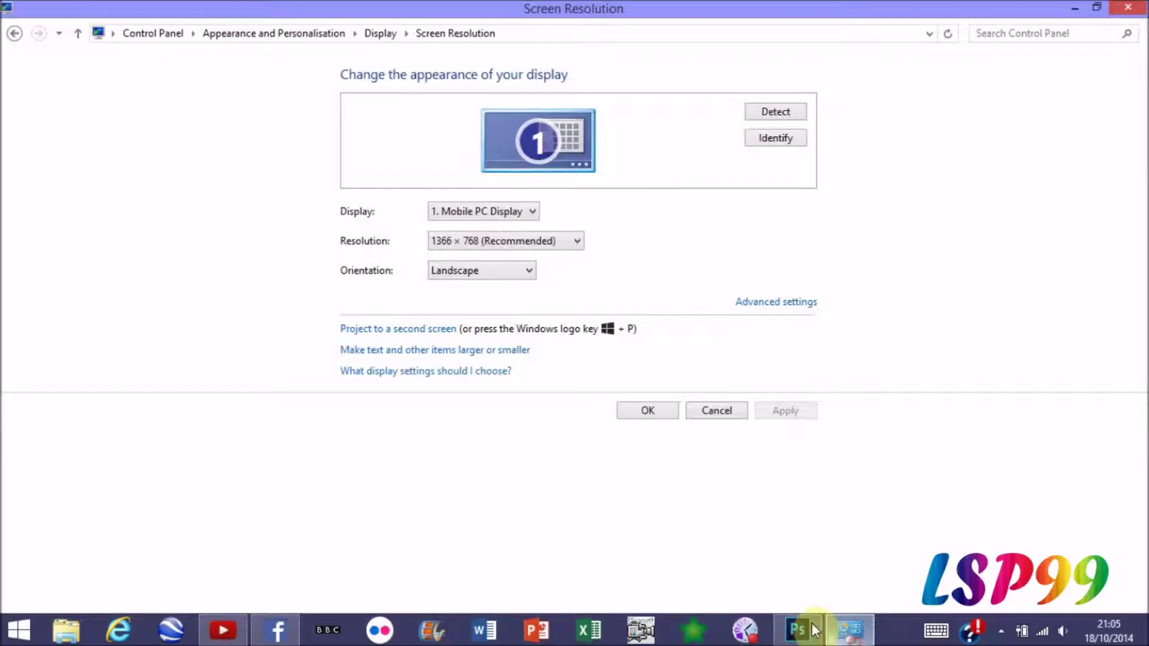
left_click(808, 632)
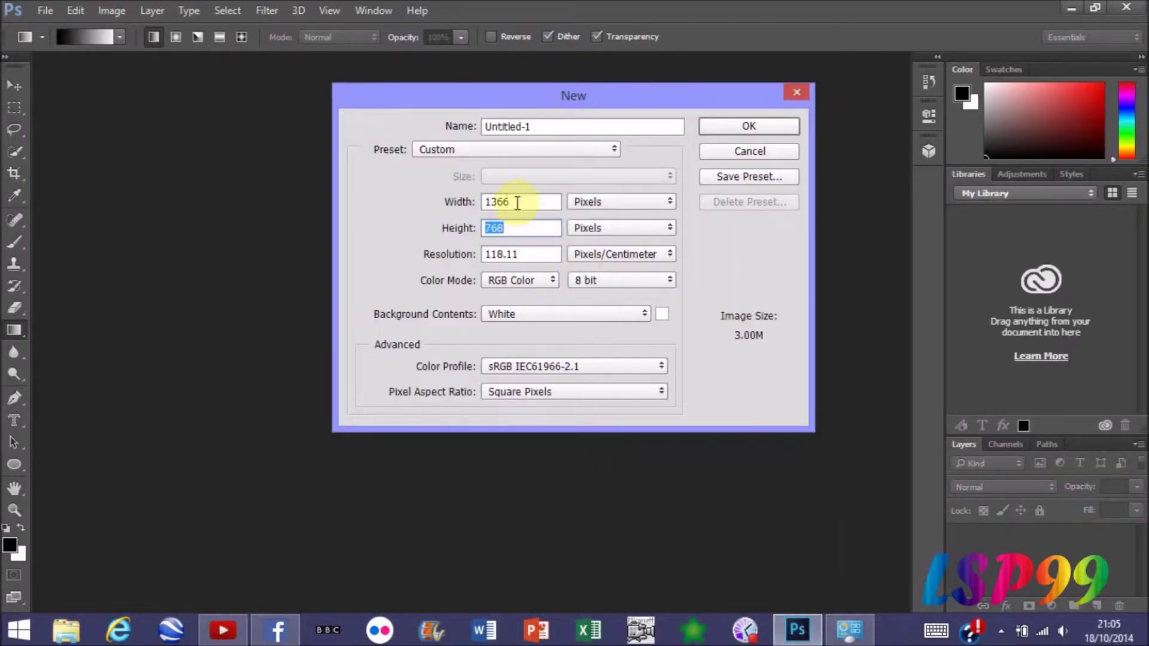
double_click(497, 202)
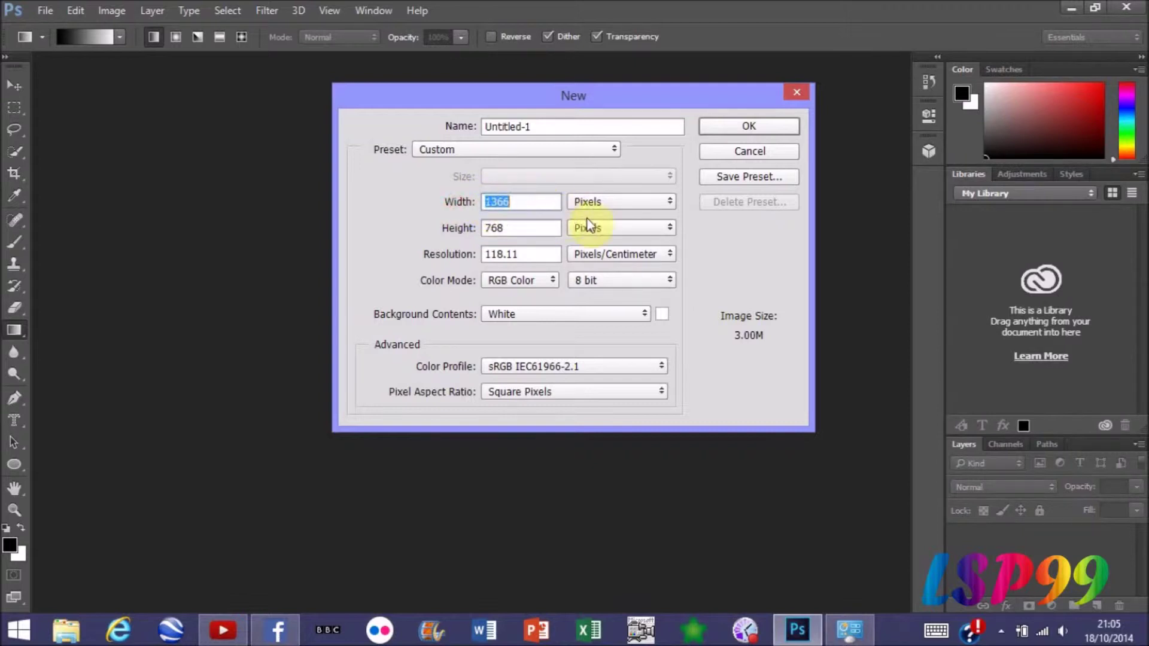
left_click(566, 317)
left_click(526, 329)
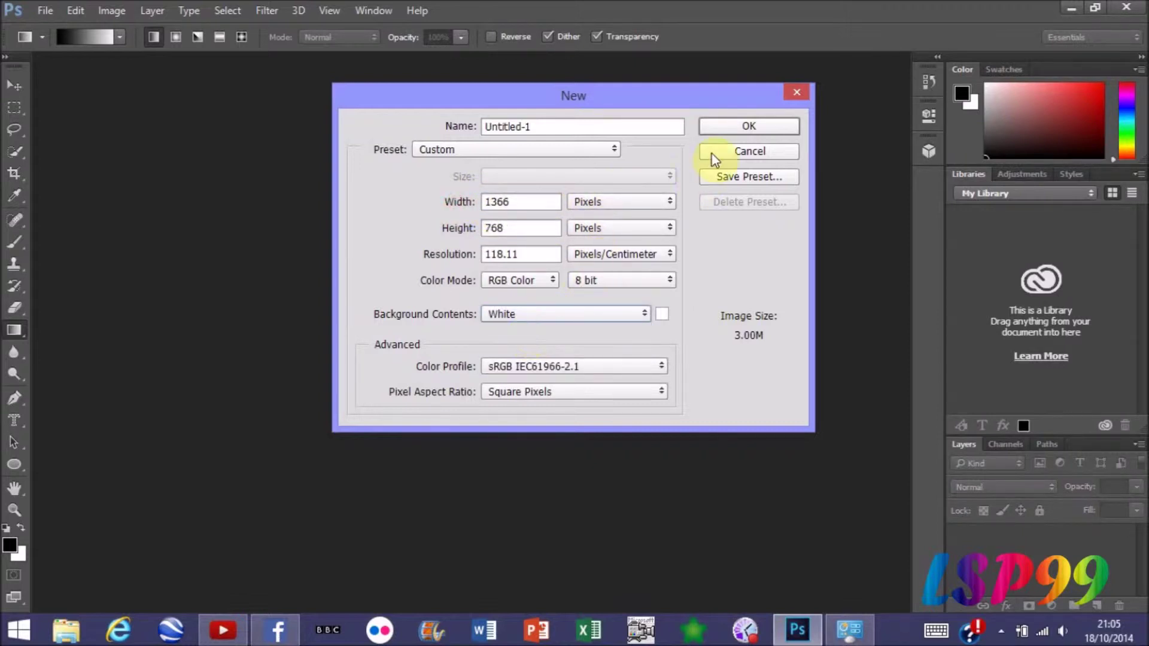
left_click(732, 128)
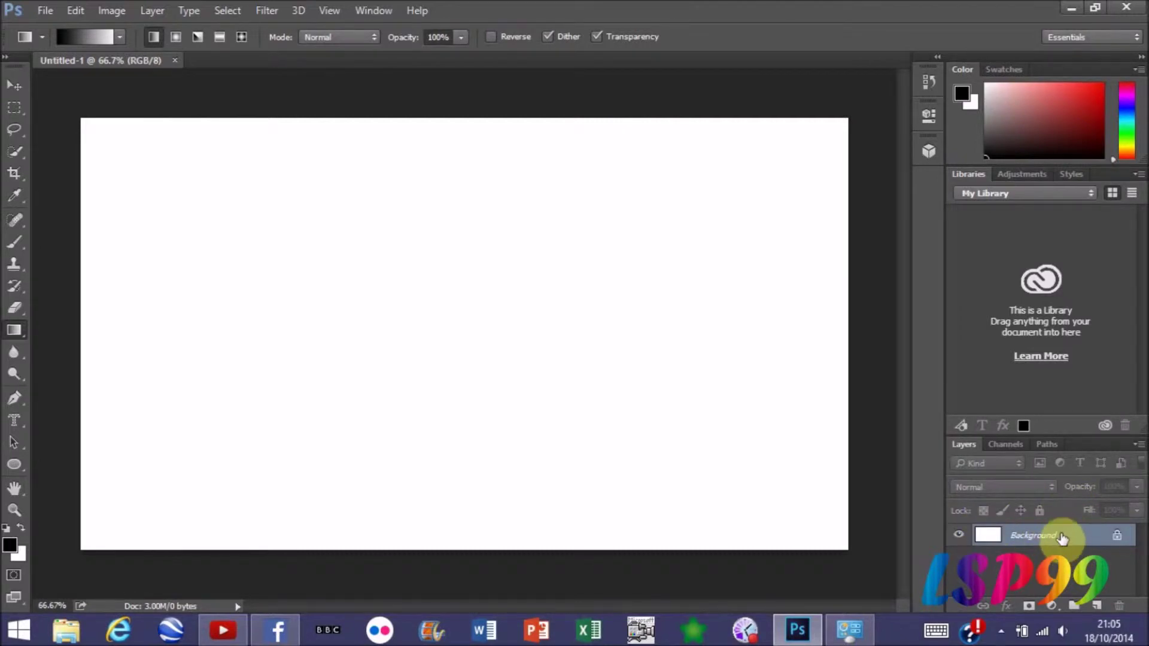
Step: Convert the Background to Layer 0 and fill it with a gradient dragged from canvas bottom to top
double_click(1064, 537)
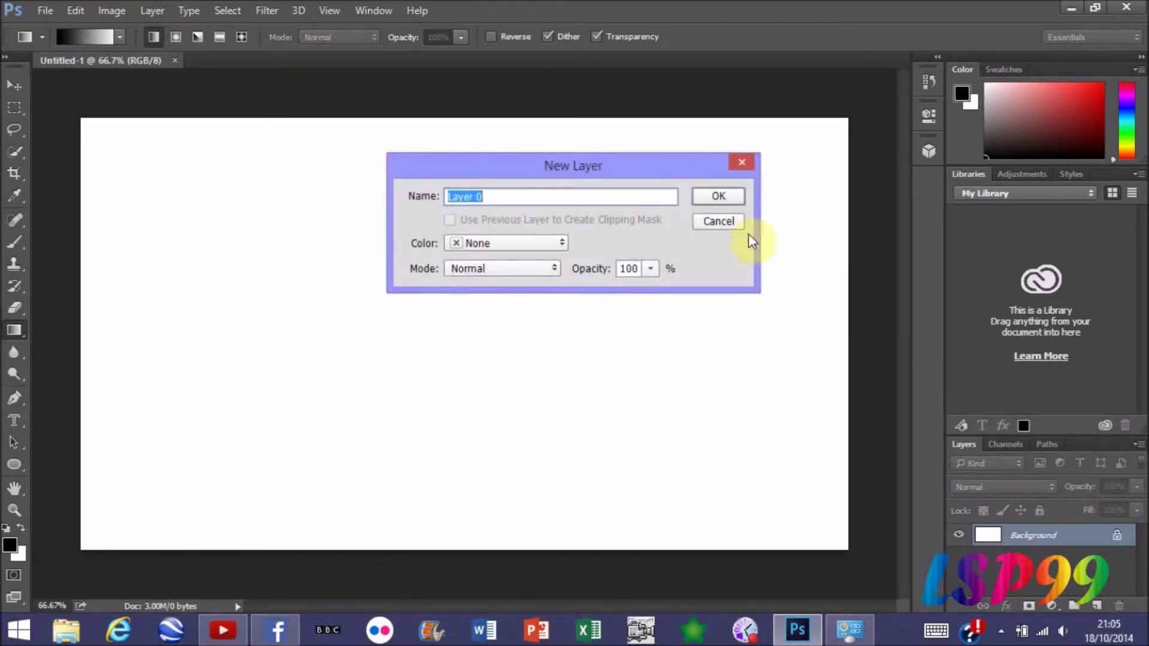
left_click(719, 200)
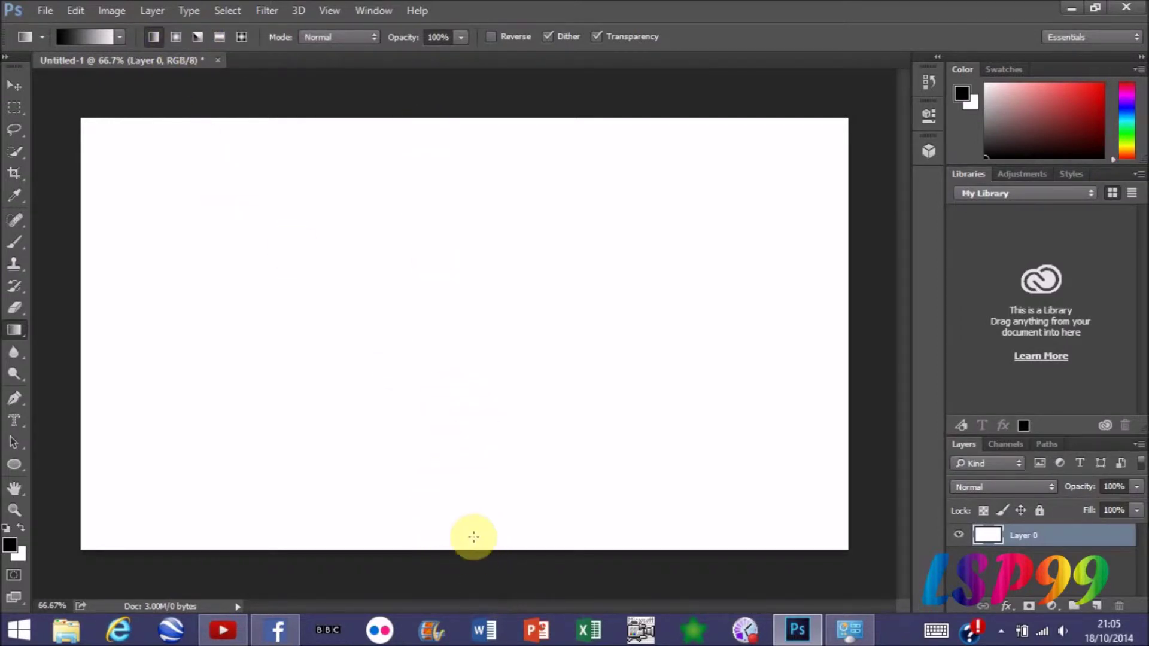
left_click_drag(458, 528, 447, 147)
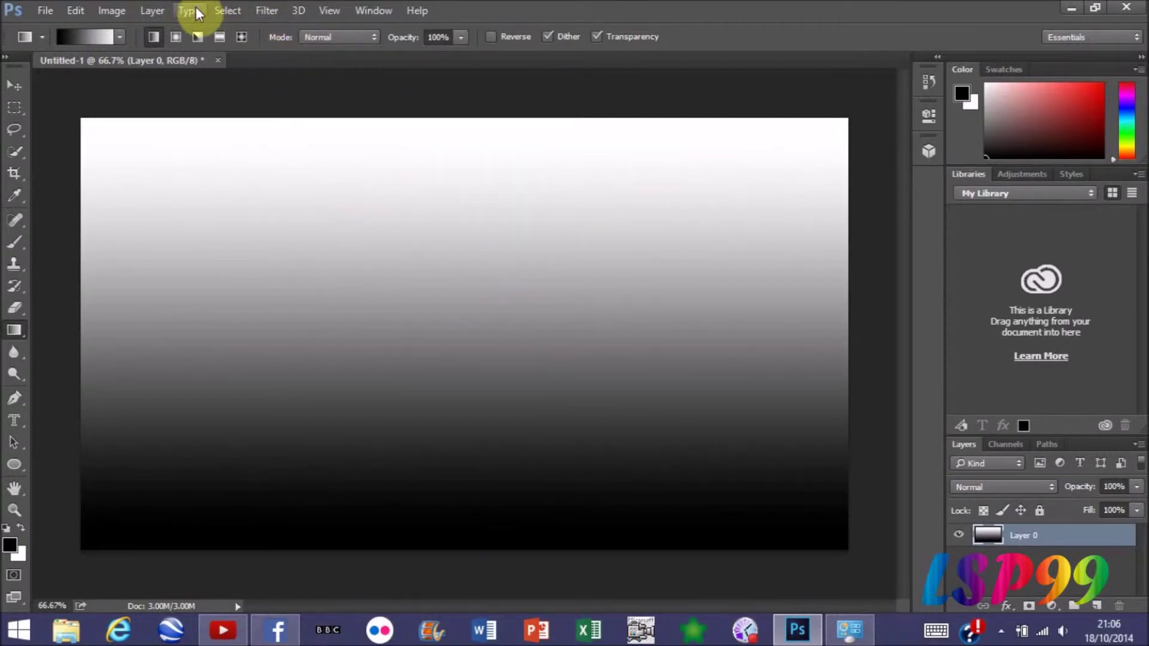
left_click(266, 13)
Step: Open Filter > Distort > Wave and set the wave Type to Square
mouse_move(307, 234)
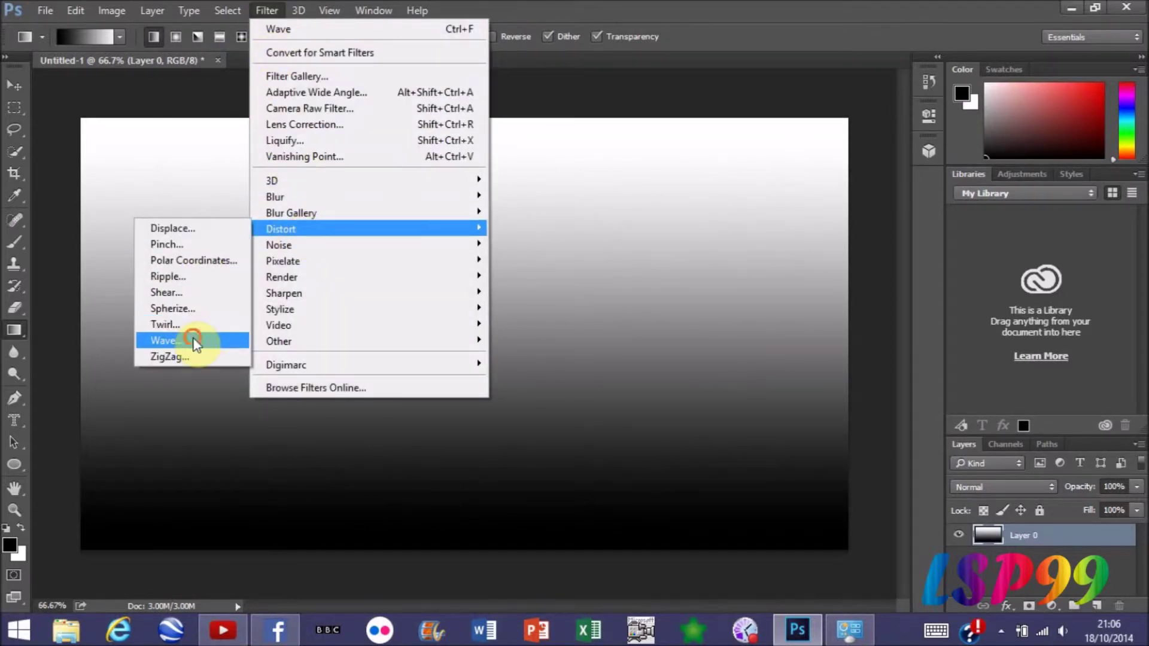
left_click(195, 343)
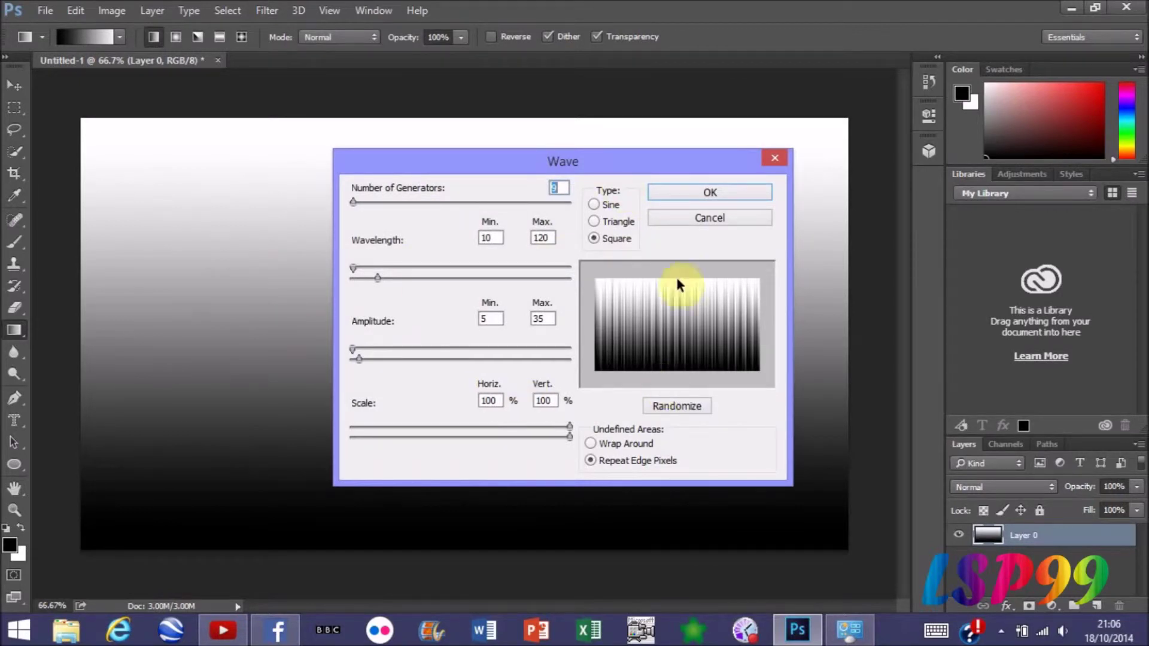
left_click_drag(597, 162, 650, 185)
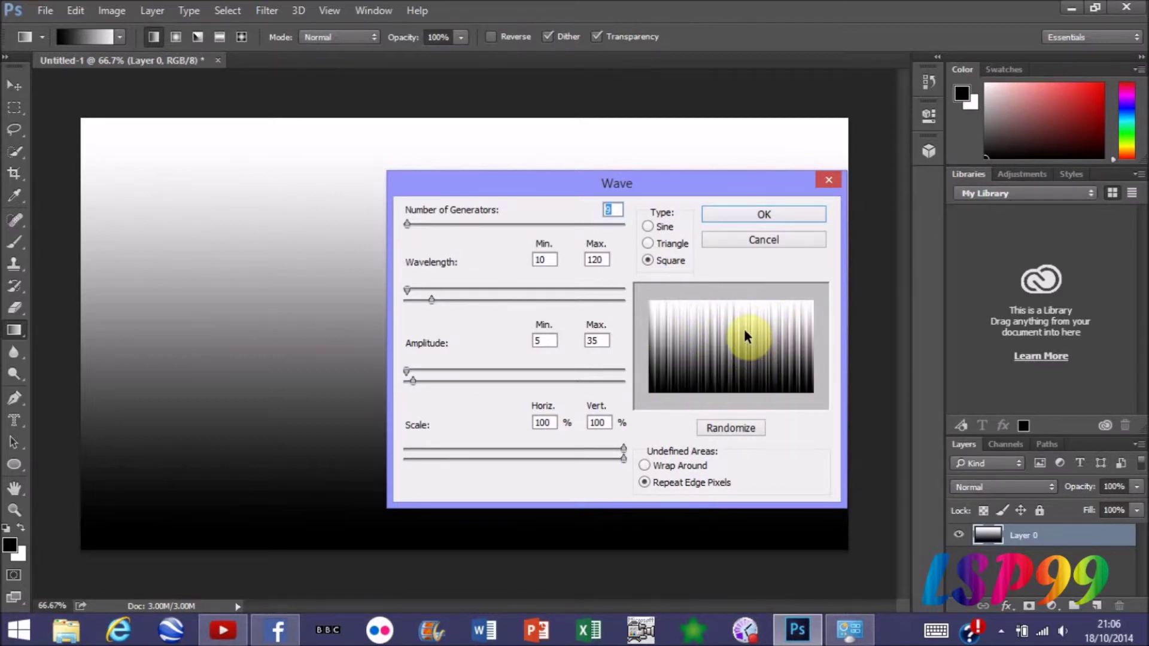
left_click(662, 259)
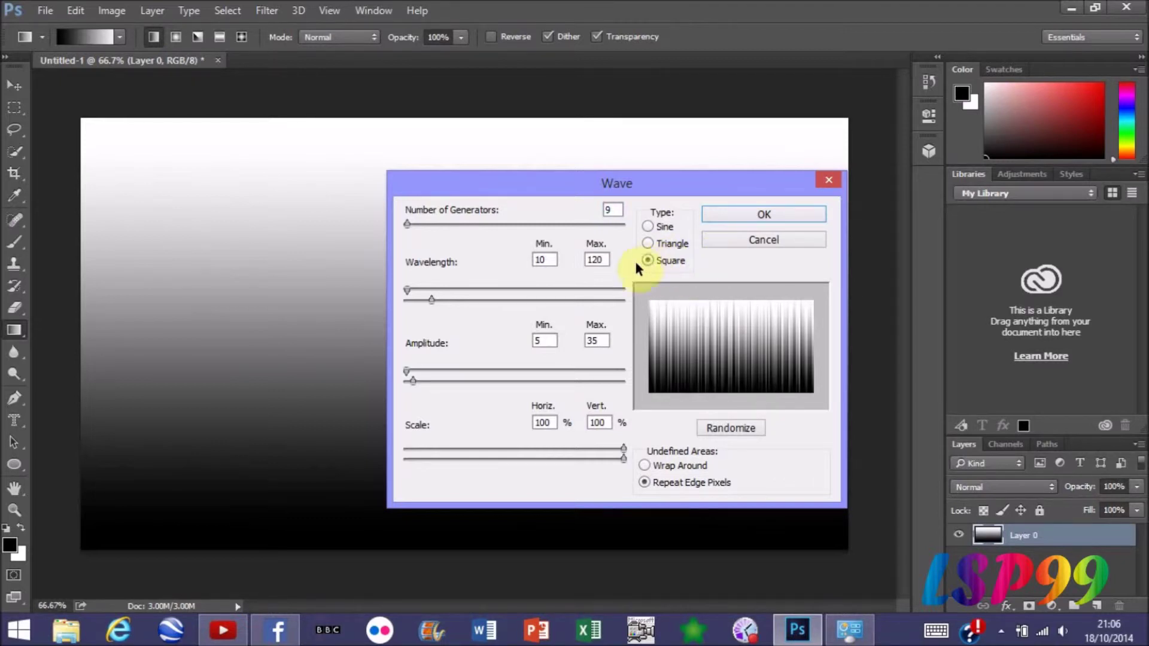
left_click(670, 244)
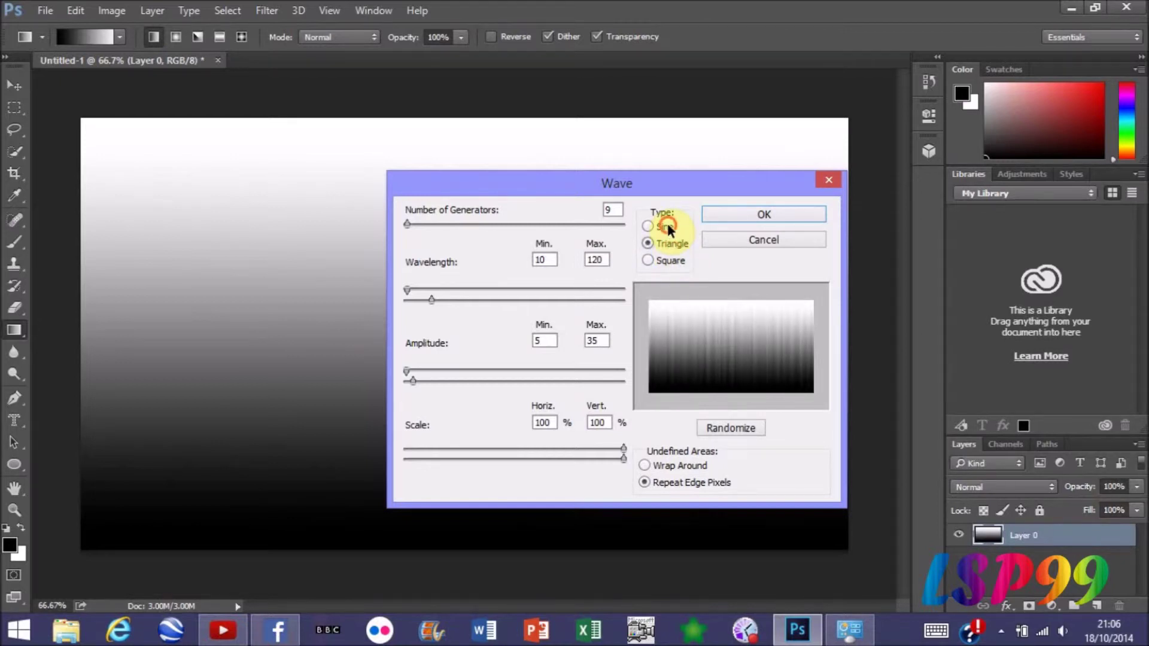
left_click(667, 225)
left_click(661, 263)
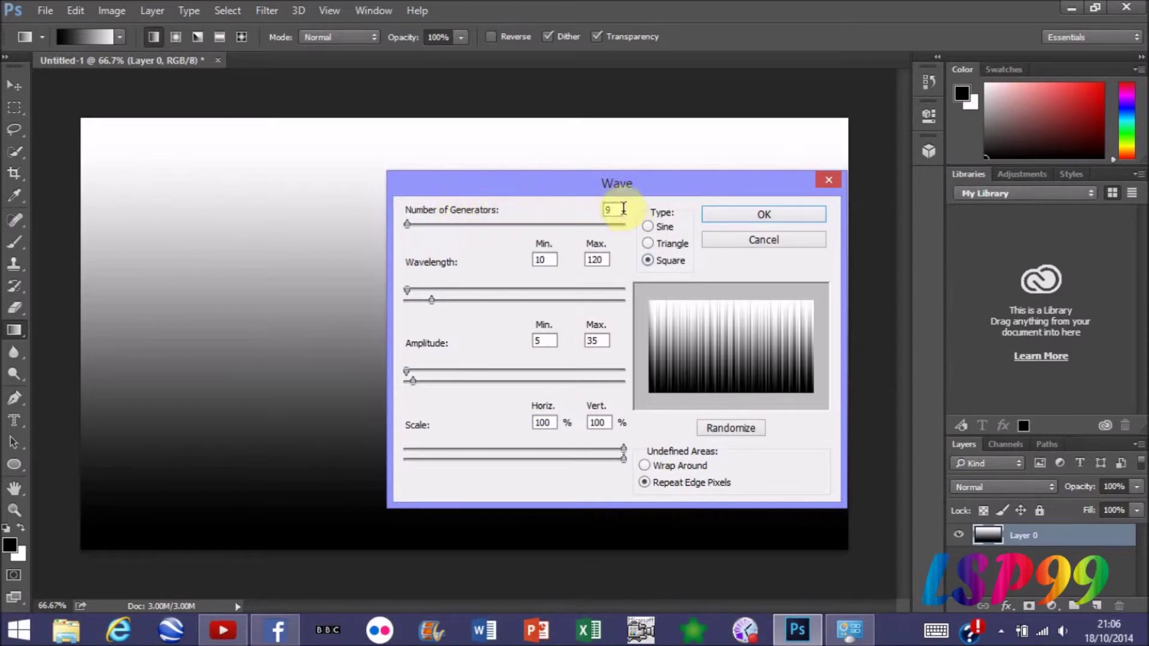
Step: Set Number of Generators to 12 and apply the Wave filter
key("BackSpace")
type("12")
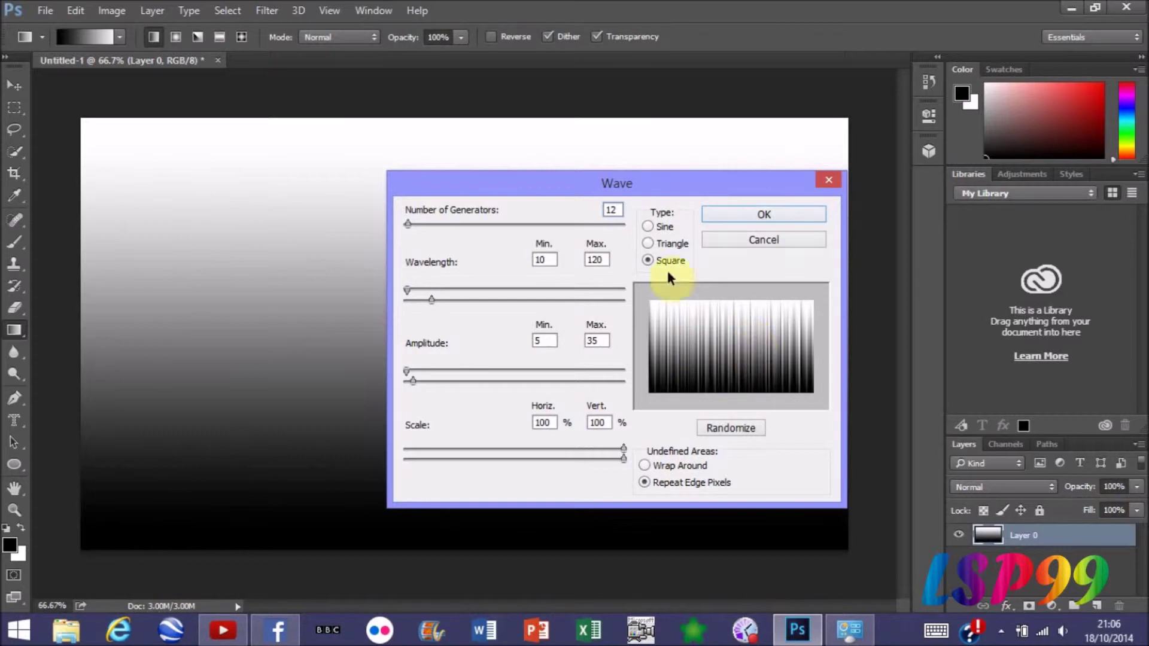
left_click_drag(408, 231, 543, 223)
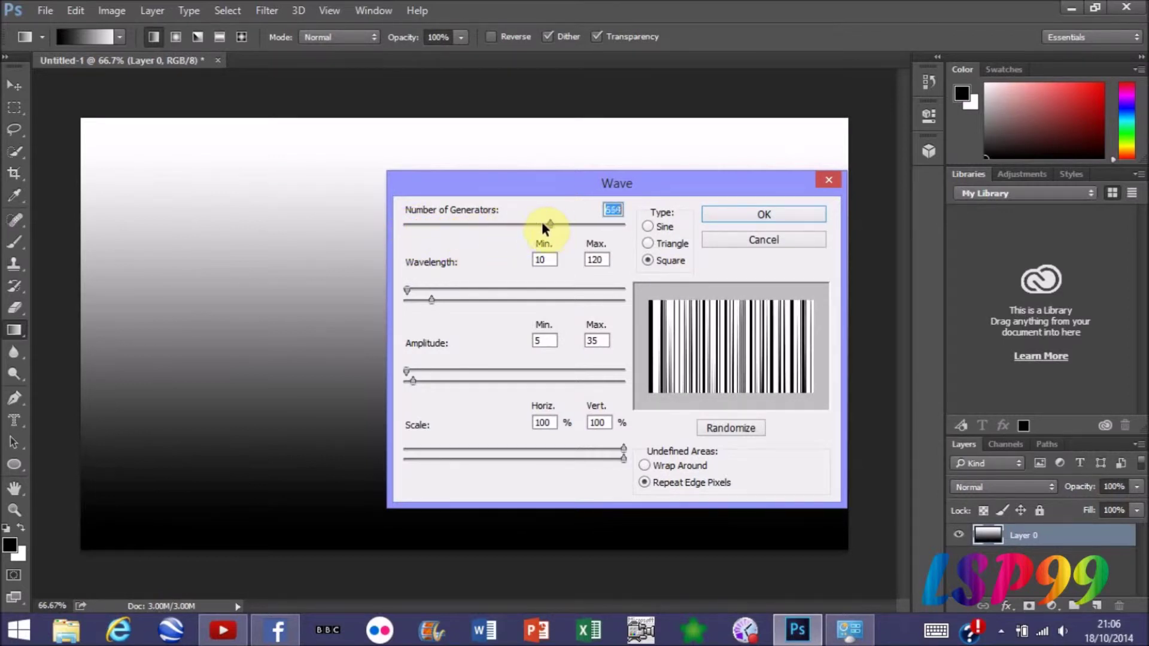
type("12")
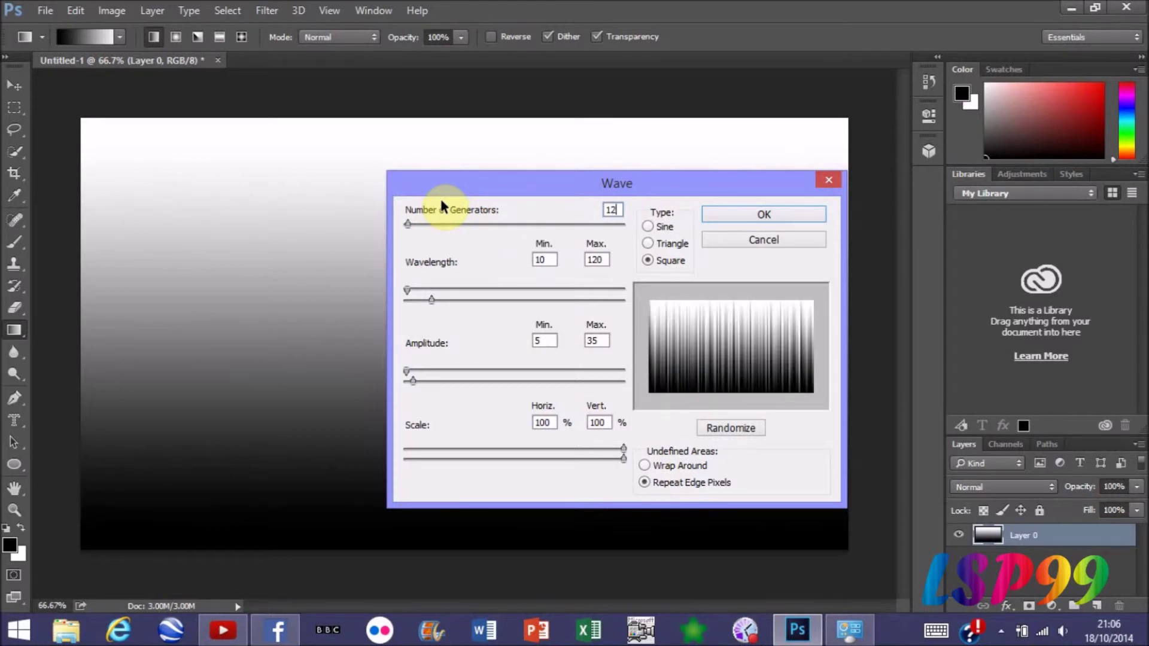
left_click(728, 214)
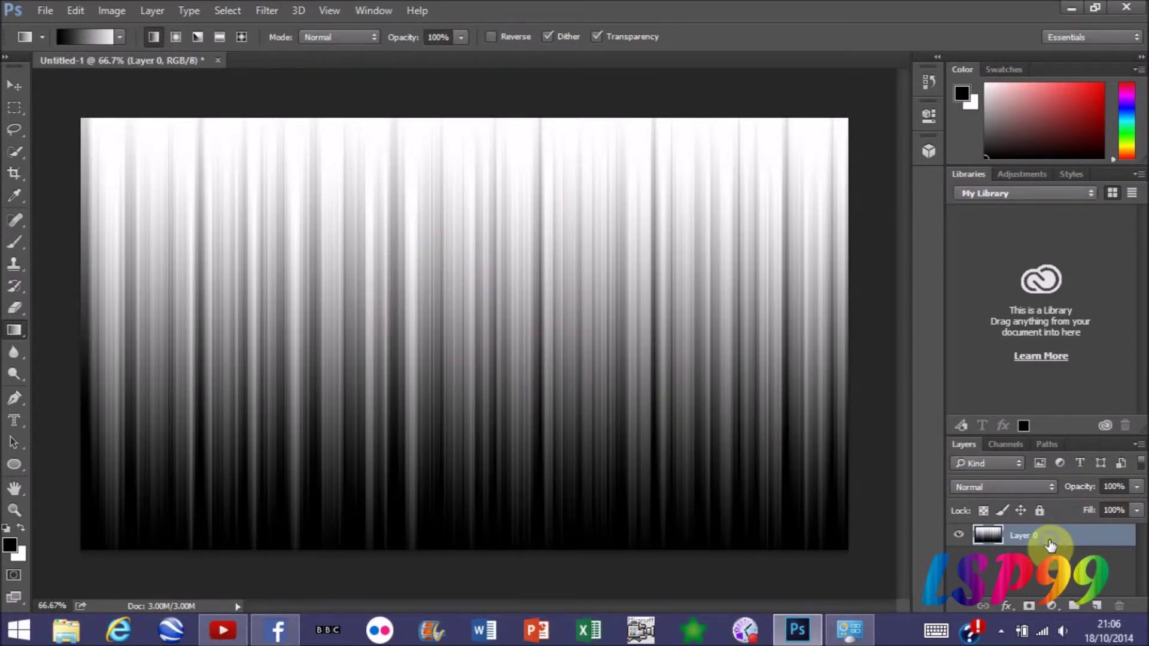
right_click(1050, 545)
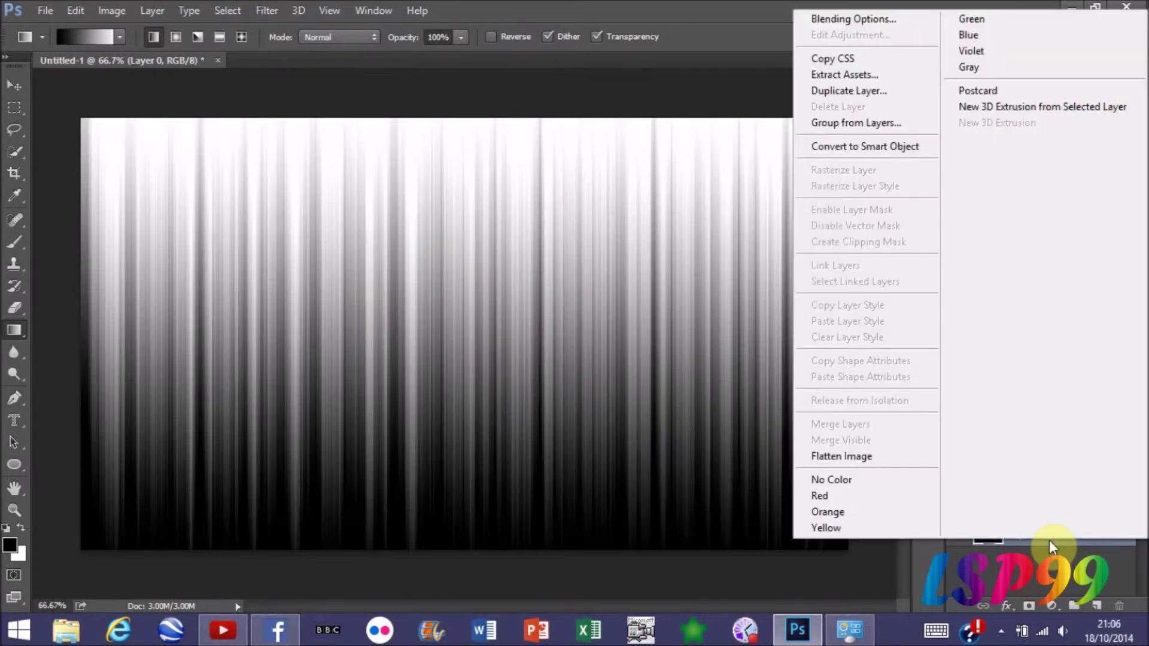
Step: Add a Gradient Overlay to Layer 0 using the first swatch of the loaded Spectrums set
left_click(850, 24)
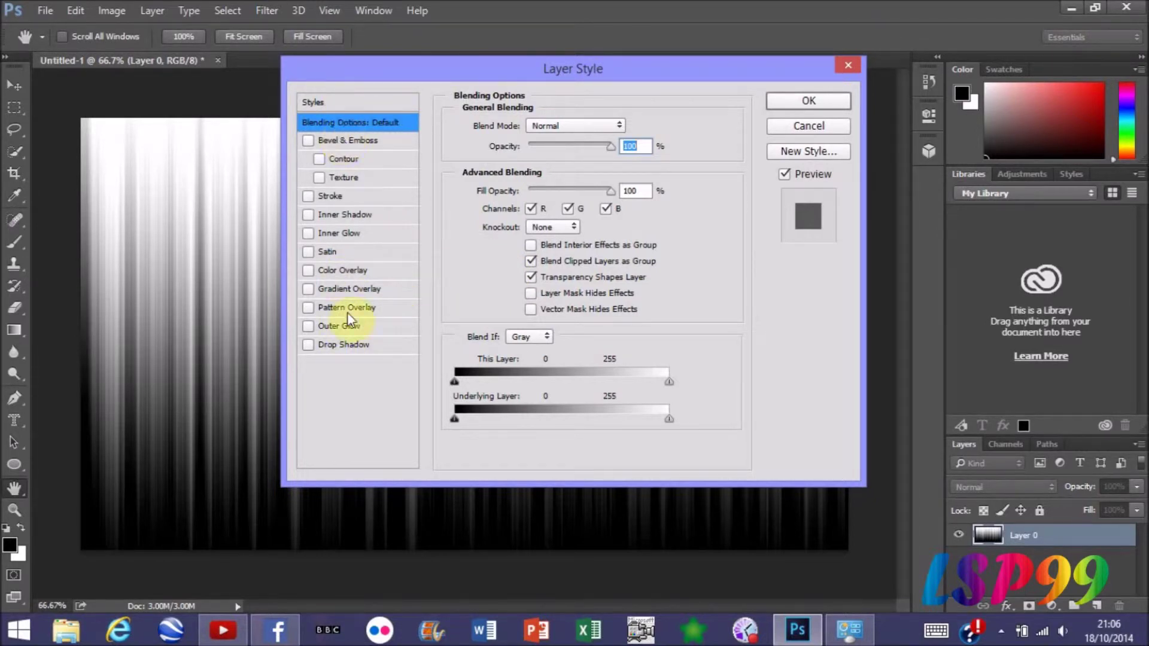
left_click(361, 287)
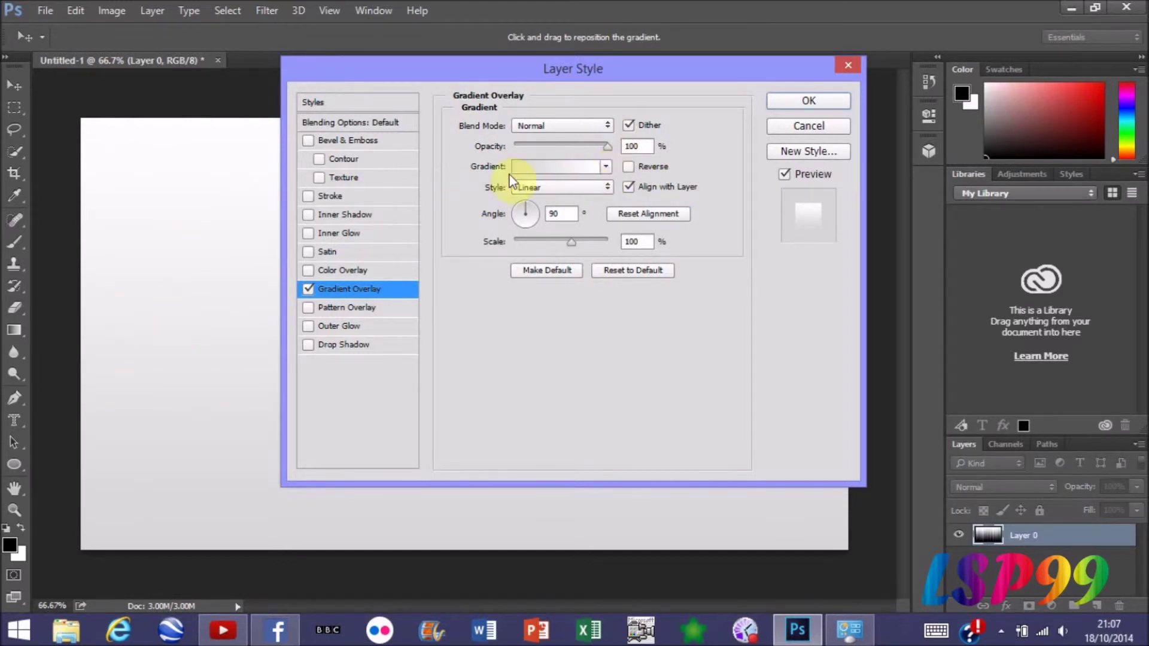
left_click(606, 167)
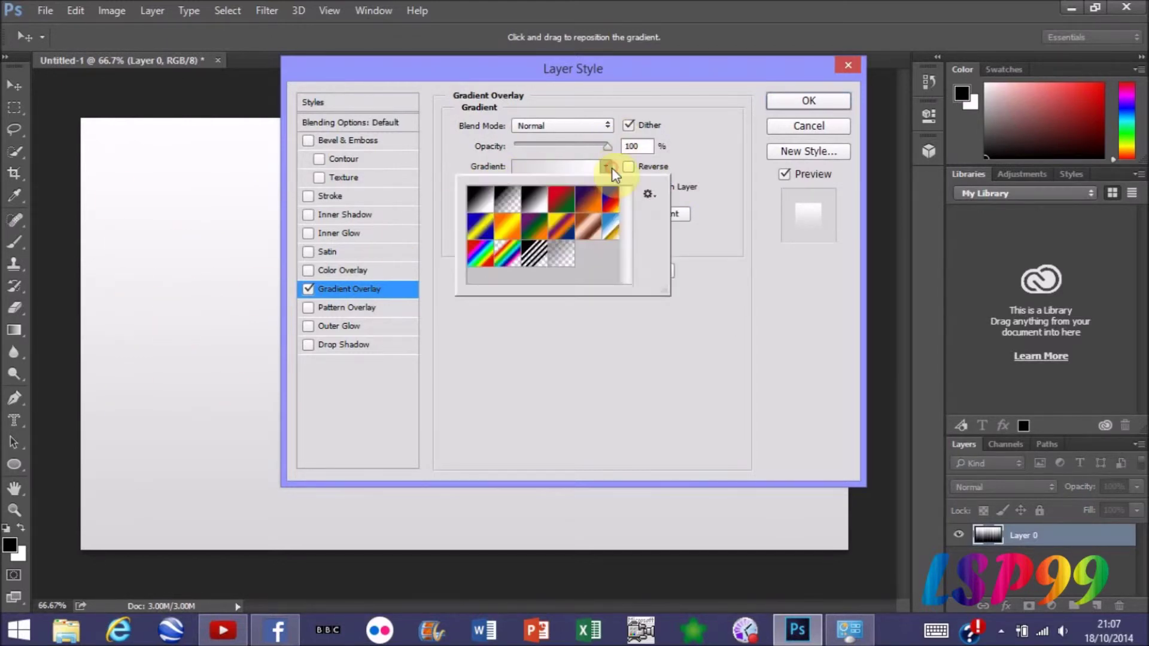
left_click(651, 192)
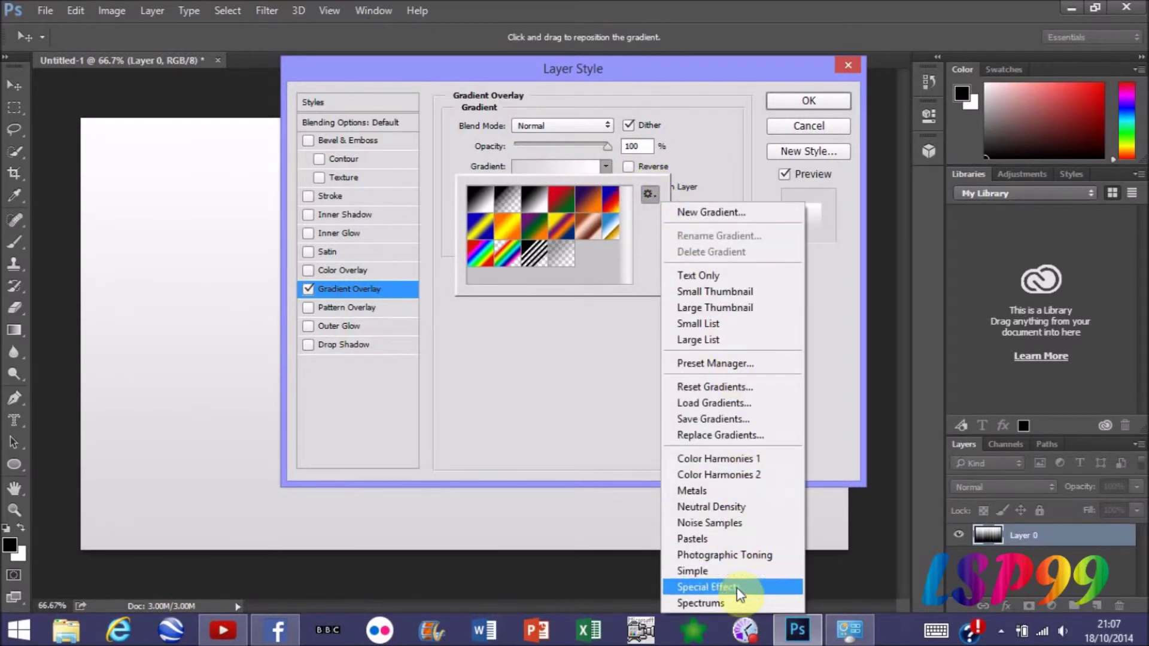
left_click(733, 603)
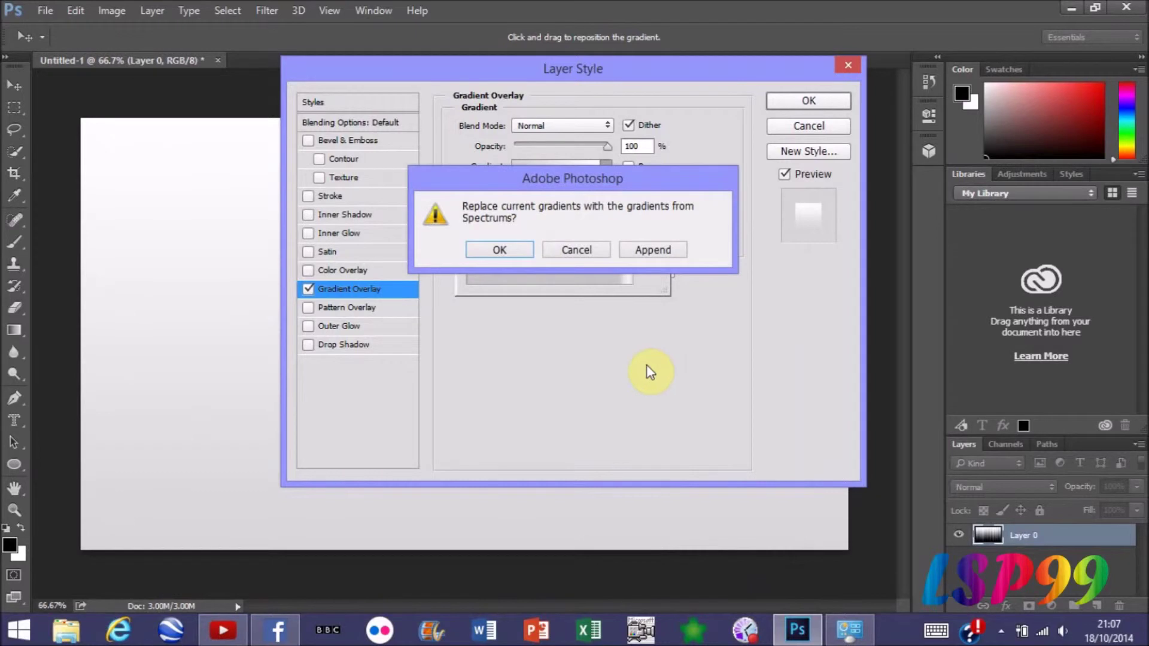
left_click(525, 260)
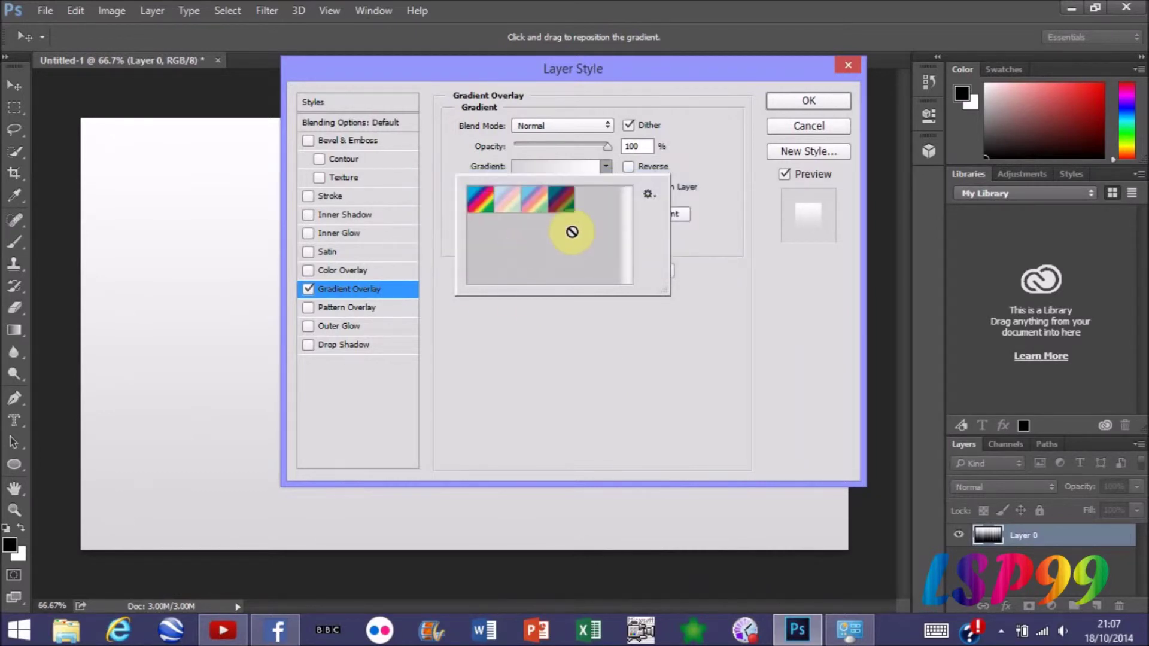
left_click(478, 212)
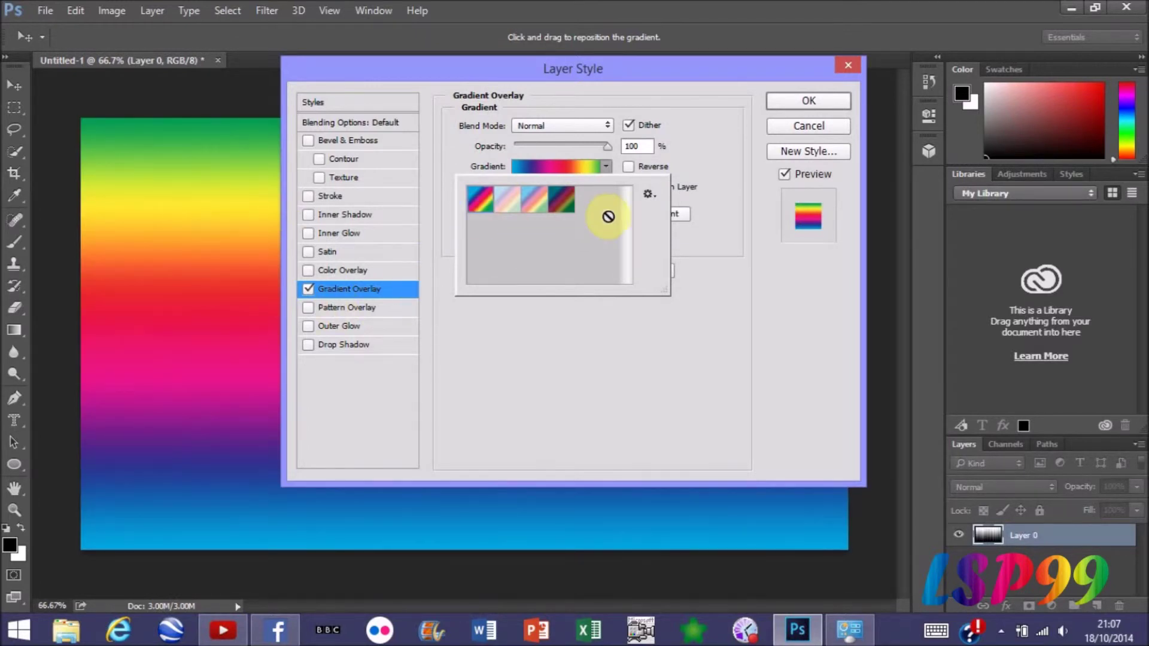
Step: Reset the gradient presets to the defaults, then show the desktop
left_click(649, 195)
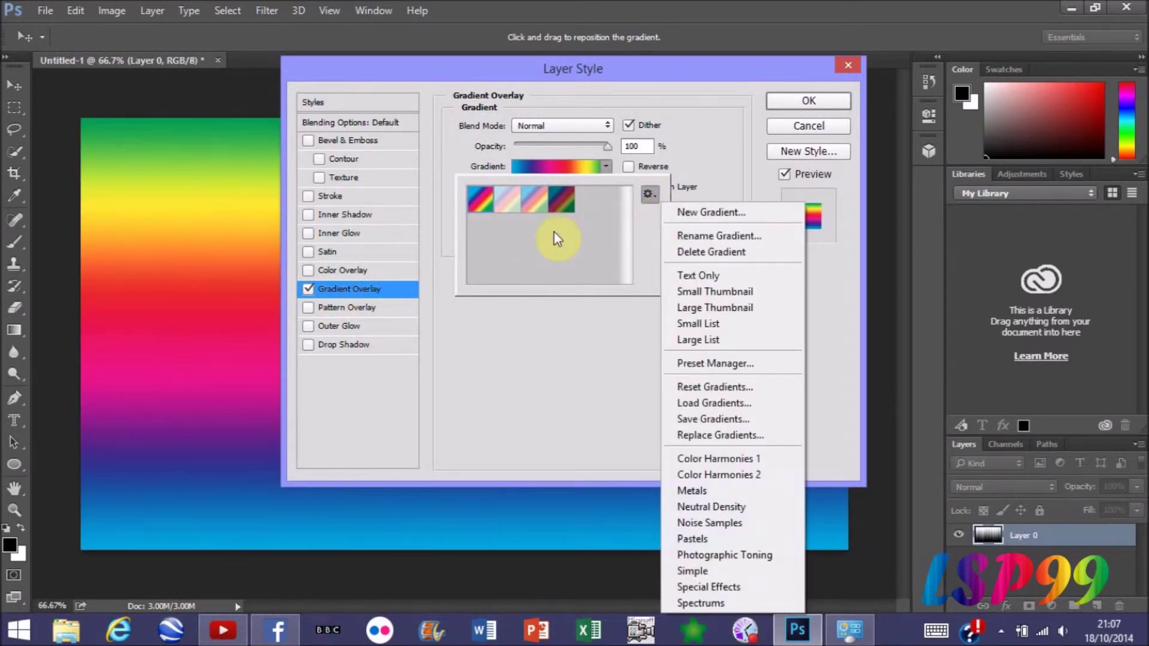
left_click(726, 389)
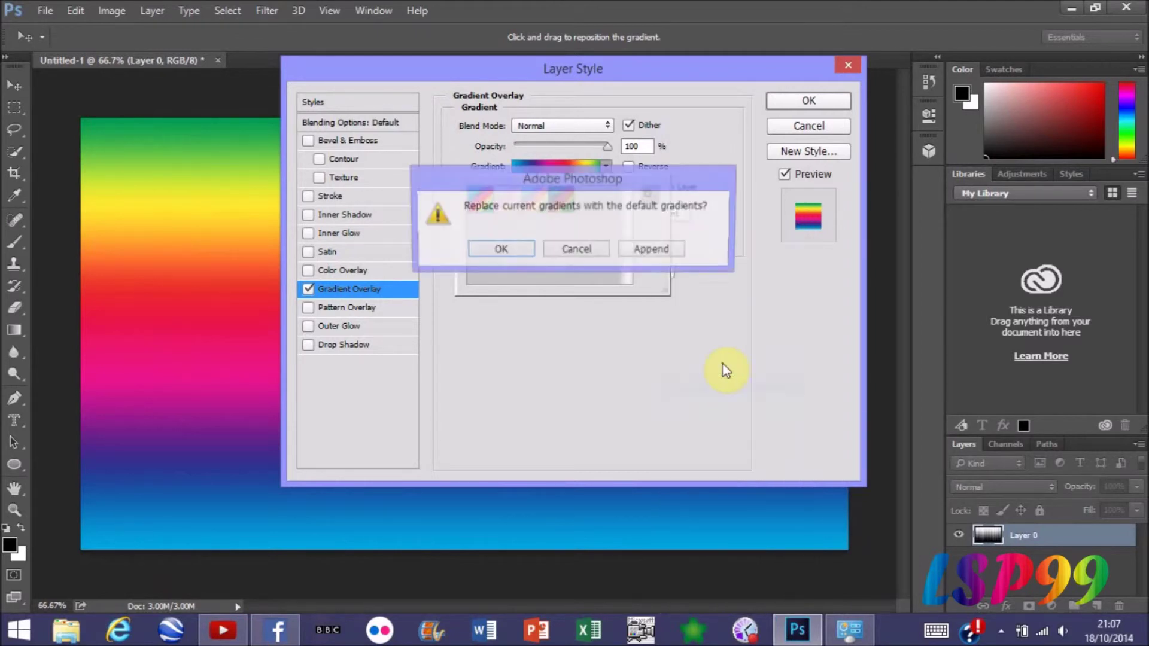
left_click(517, 247)
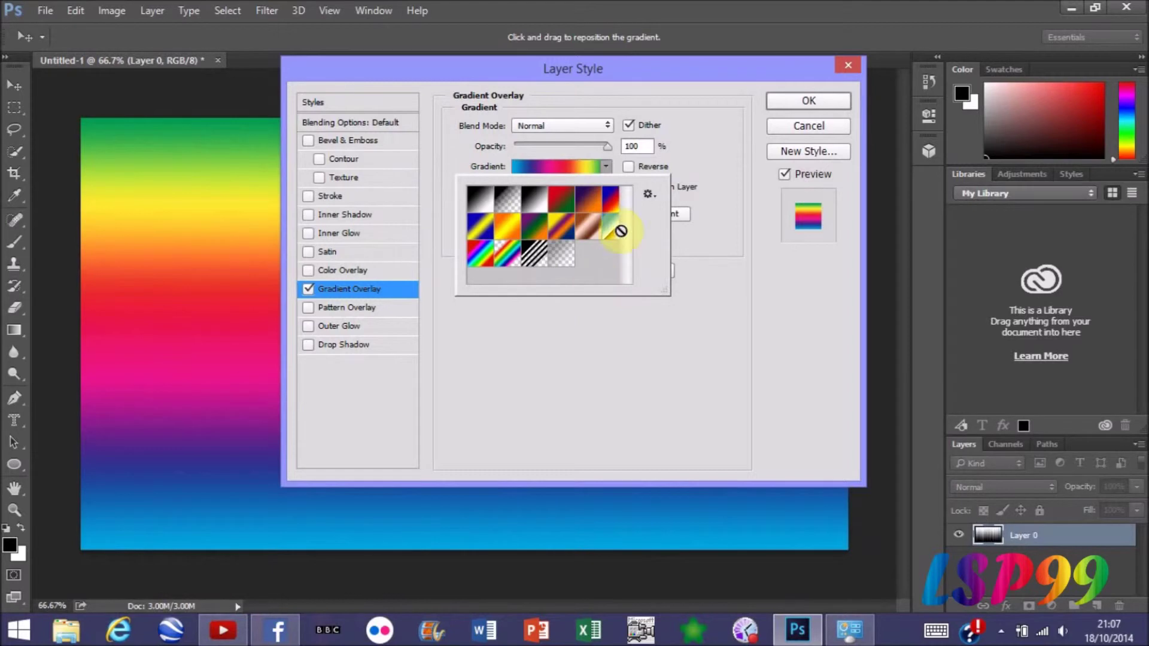
left_click(741, 131)
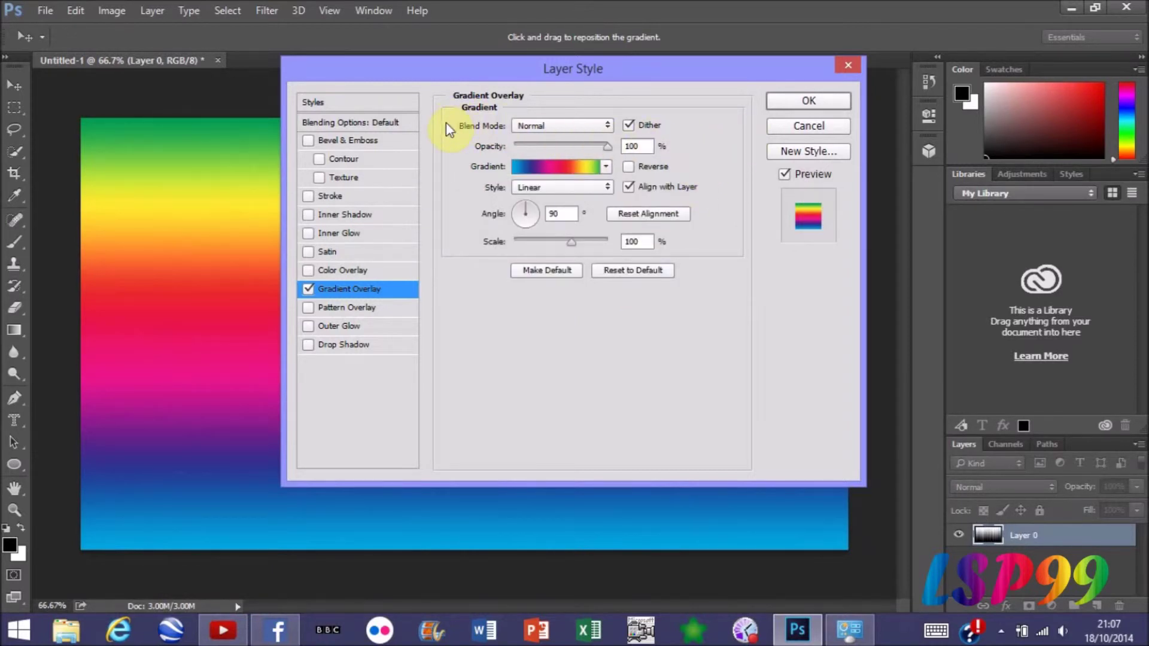
key("super+d")
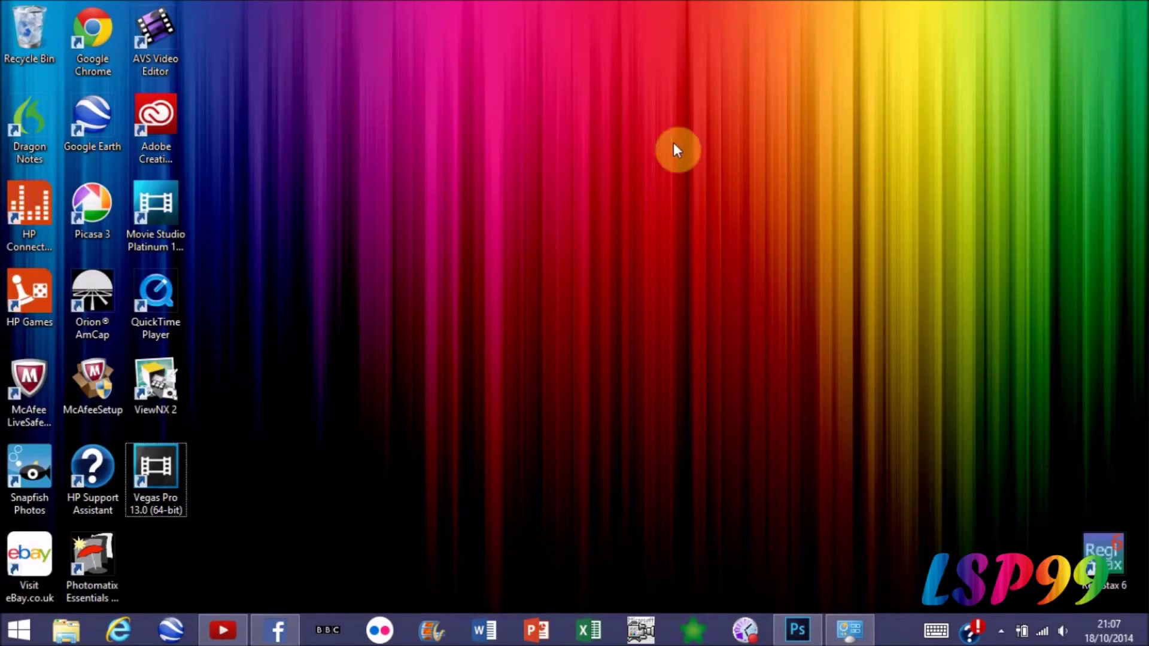
Step: Set the Gradient Overlay blend mode to Linear Burn and angle to 180°, then apply it
left_click(797, 630)
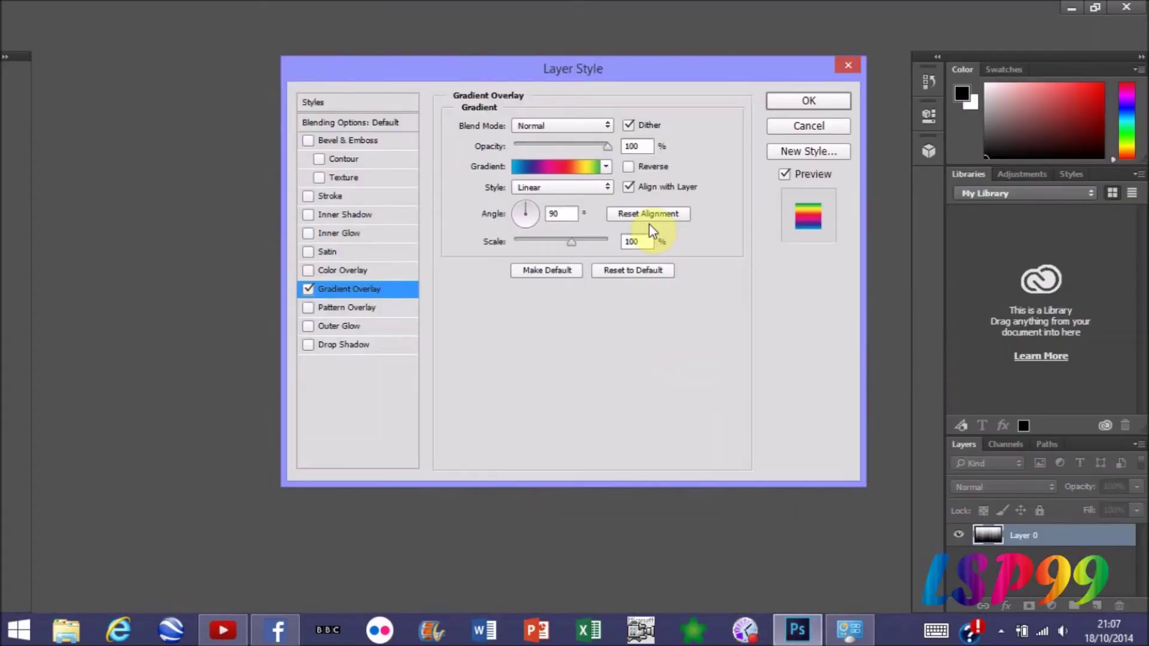
left_click(543, 127)
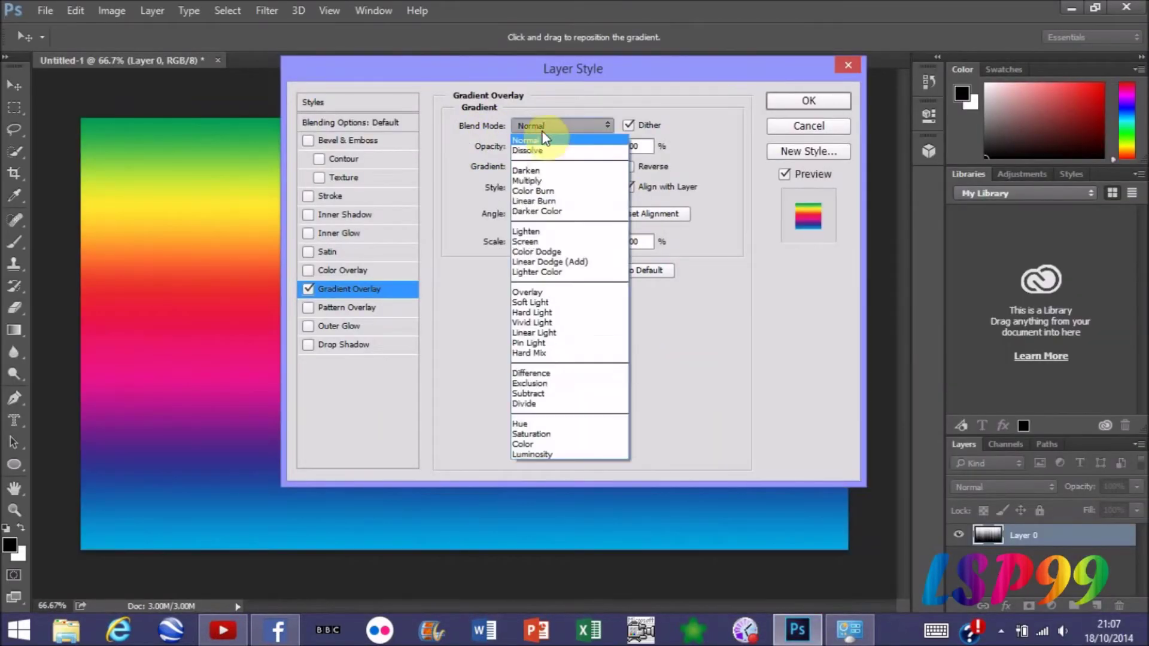
left_click(583, 204)
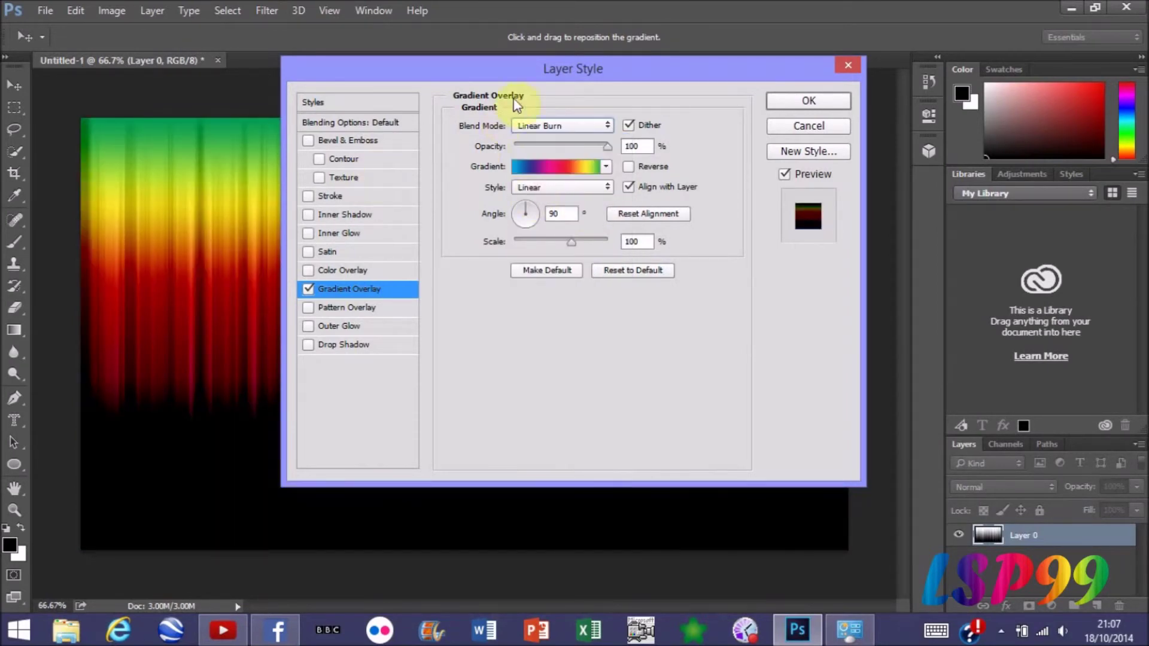
mouse_move(536, 67)
left_mouse_down()
mouse_move(864, 327)
mouse_move(908, 381)
left_mouse_up()
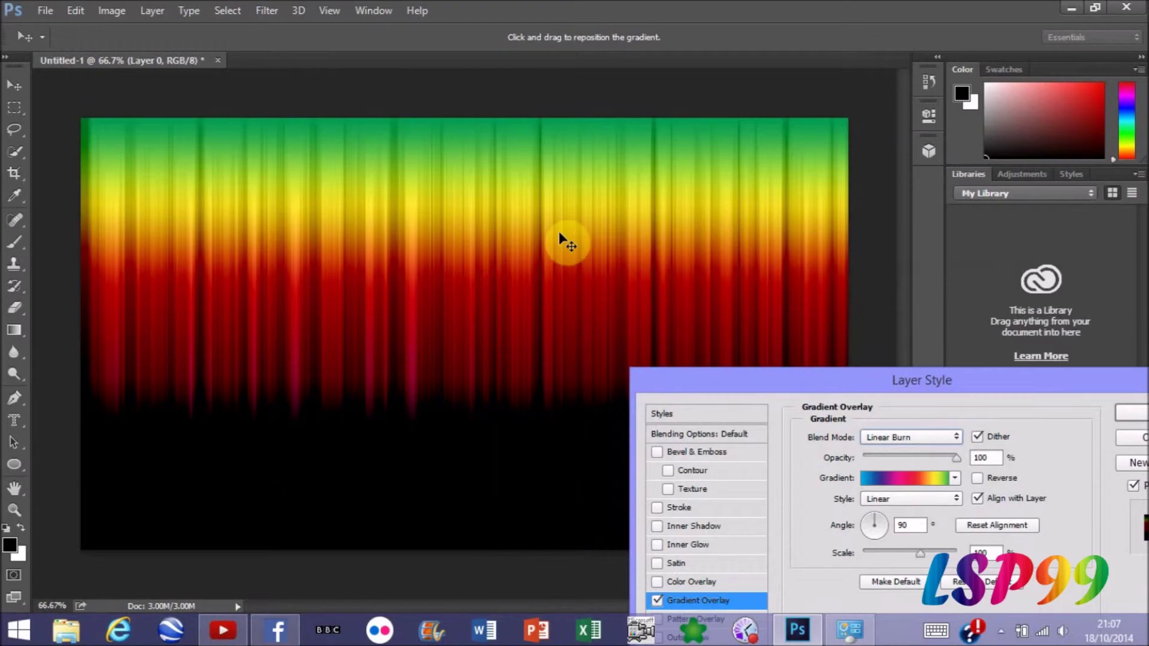
left_click_drag(721, 372, 359, 116)
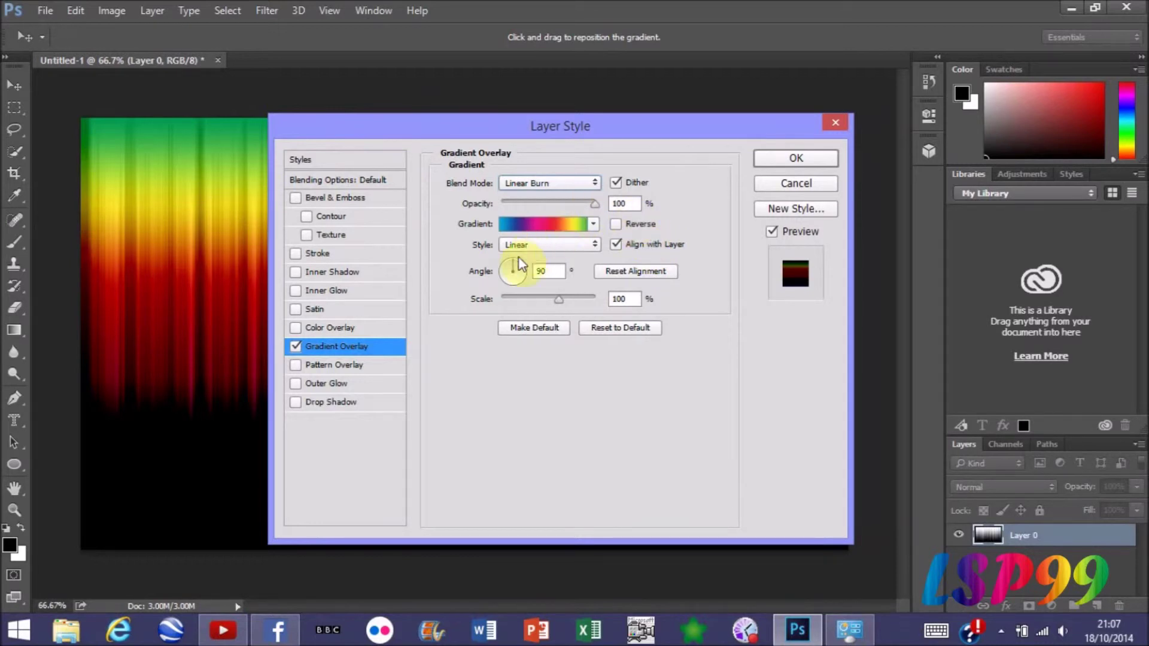
left_click(557, 274)
key("BackSpace")
key("BackSpace")
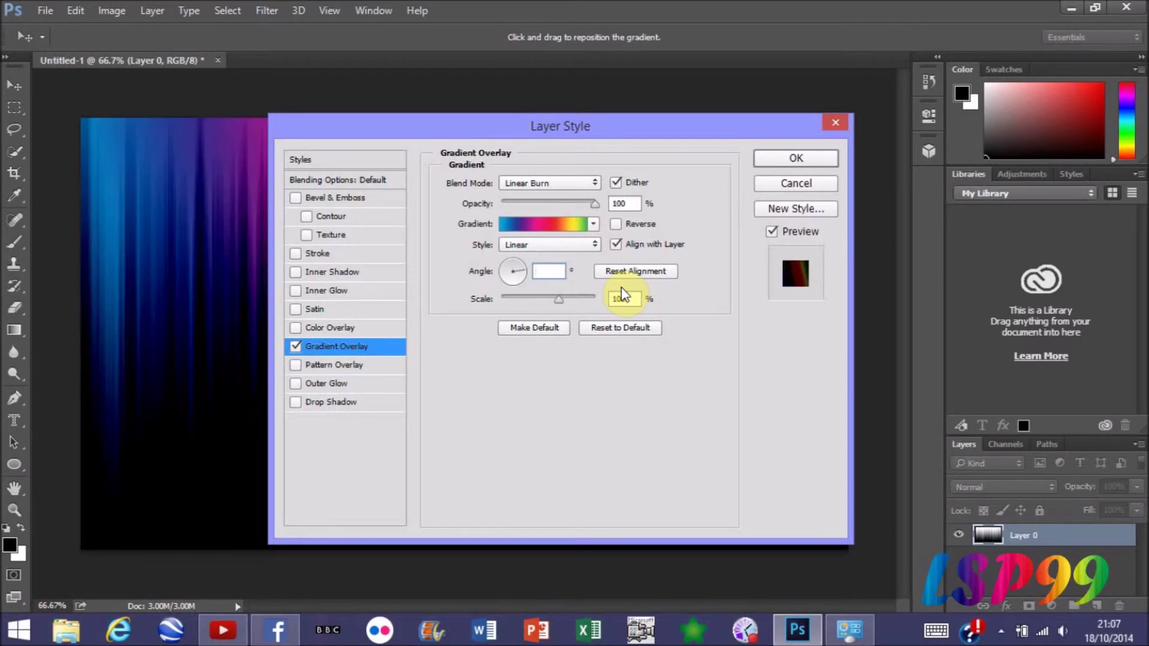
left_click_drag(504, 124, 644, 498)
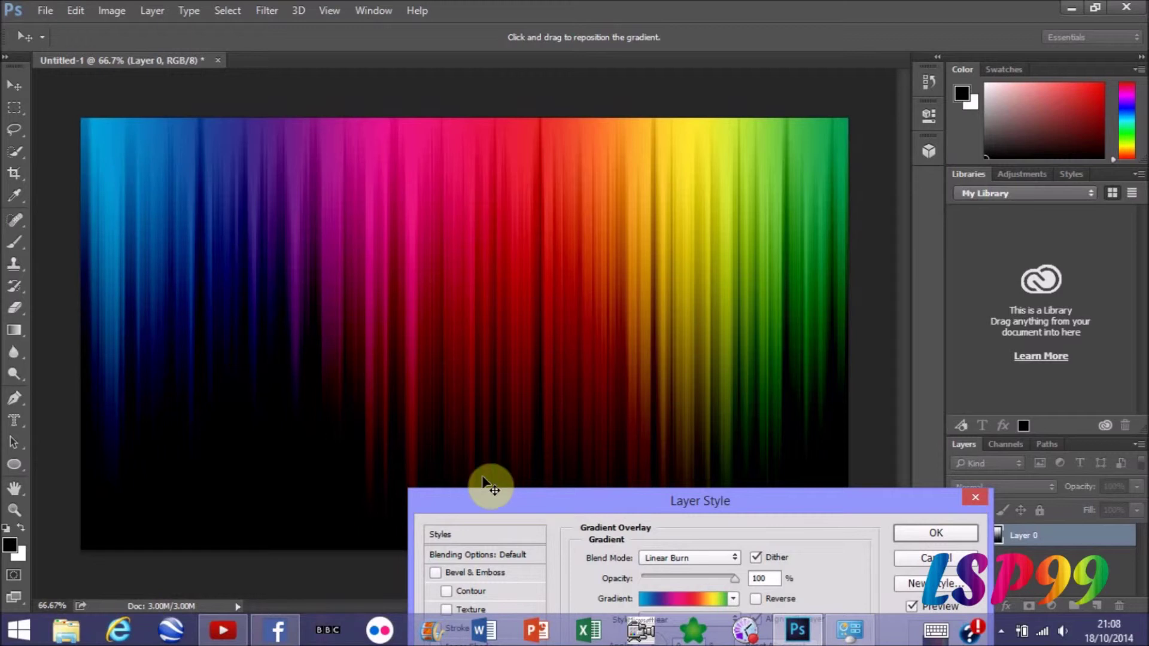
left_click_drag(534, 507, 490, 181)
type("180")
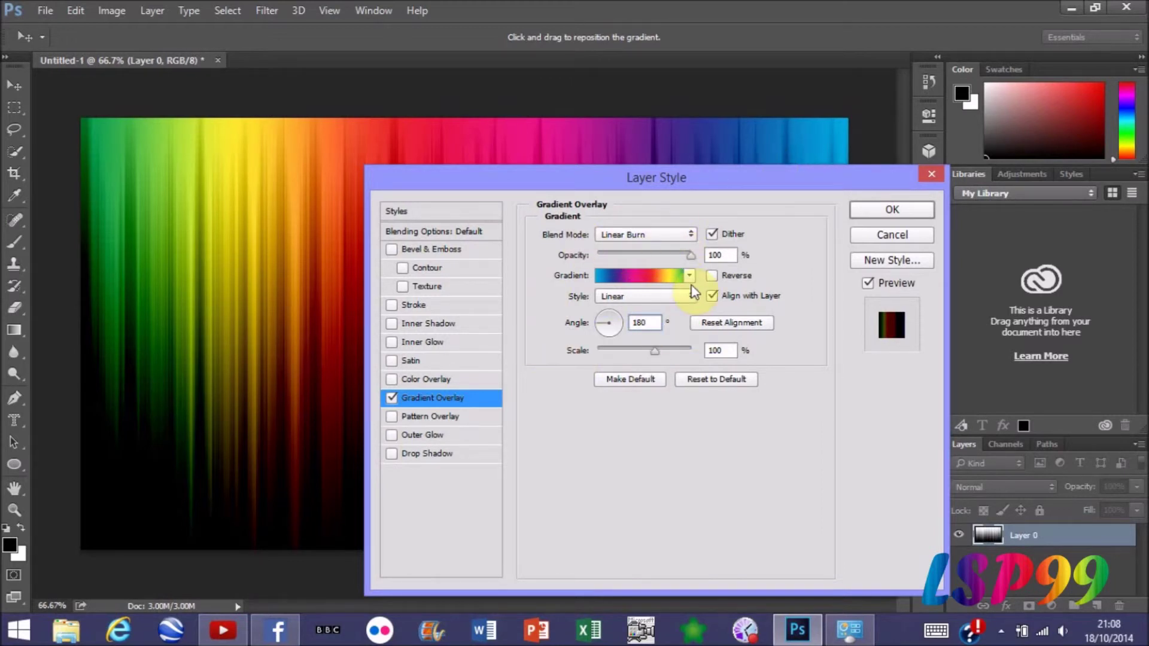
left_click_drag(688, 252, 762, 241)
left_click(875, 213)
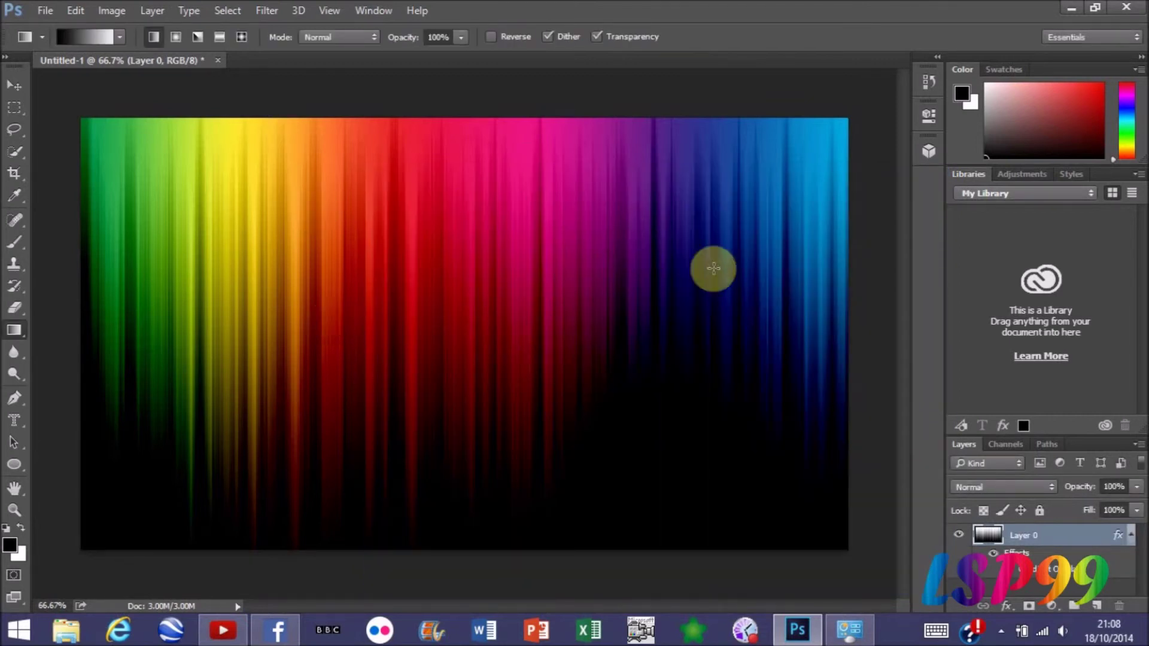
Step: Save As PNG file '4' in Pictures\Desktop Background, accepting the default PNG options
left_click(46, 10)
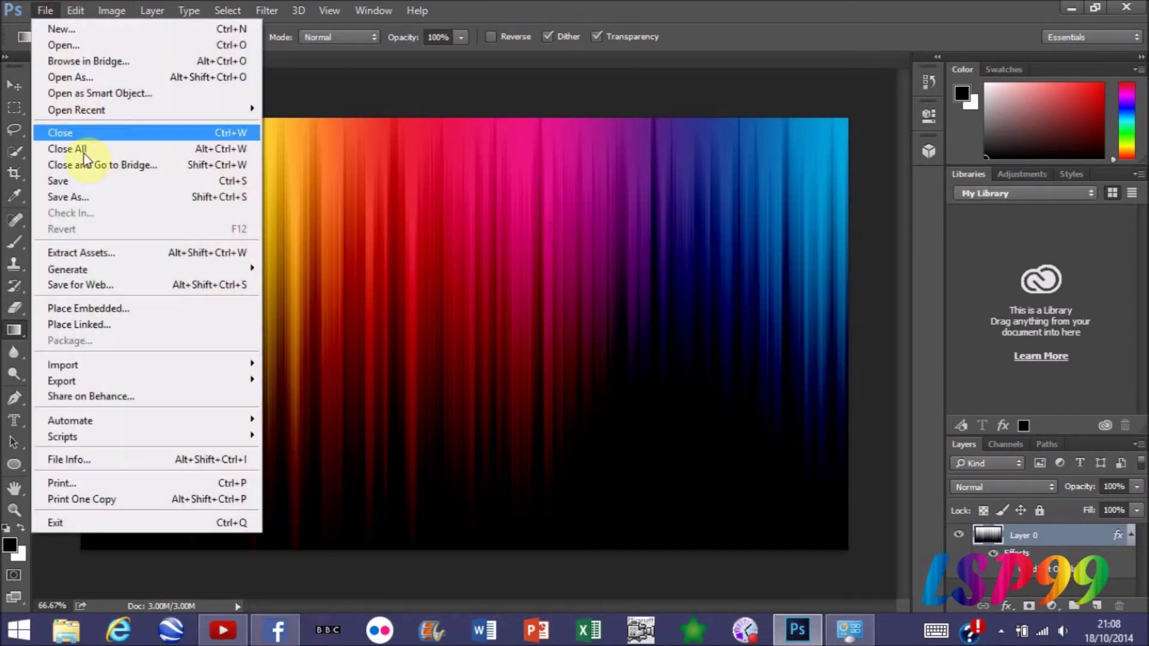
left_click(85, 200)
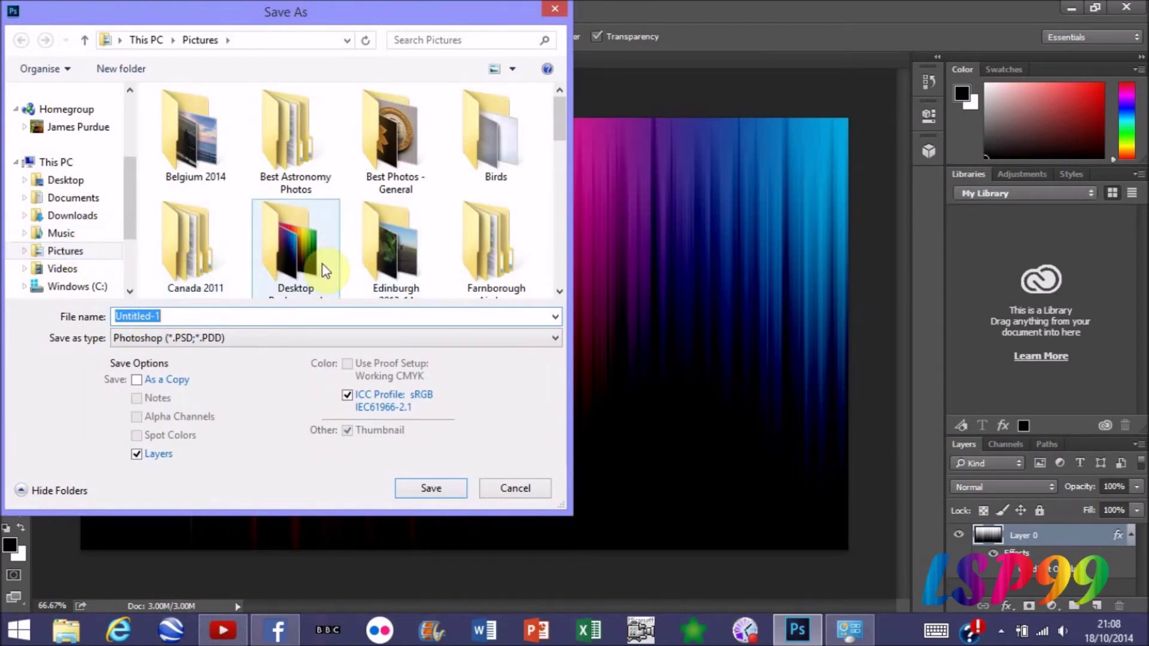
double_click(287, 233)
left_click(172, 316)
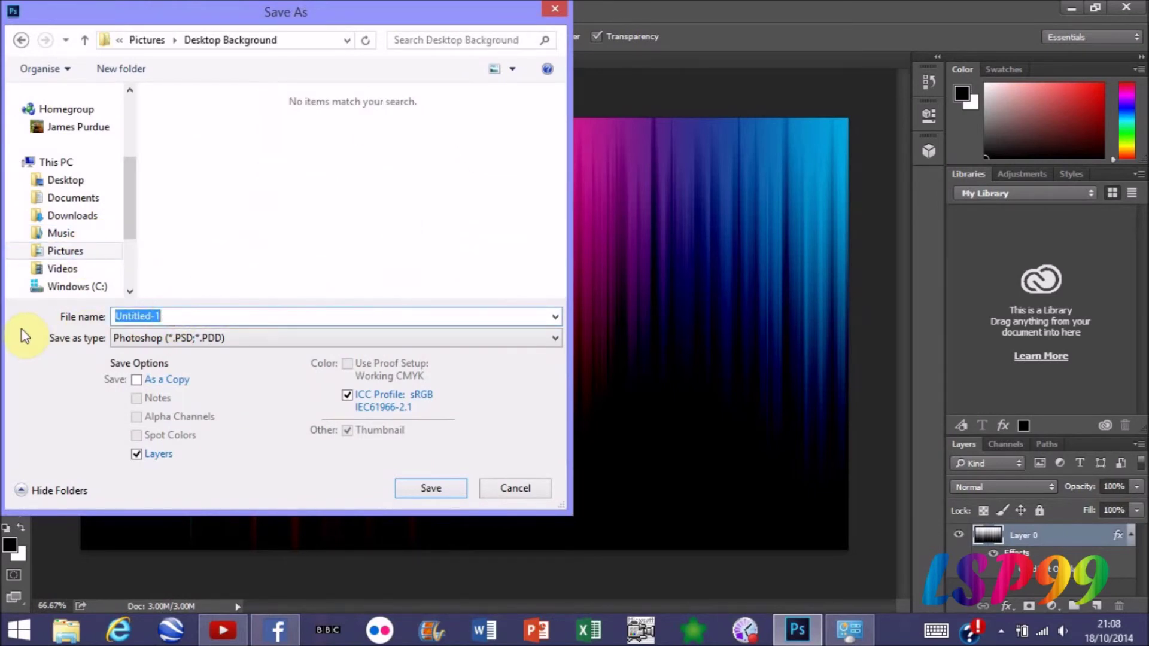
type("4")
left_click(455, 338)
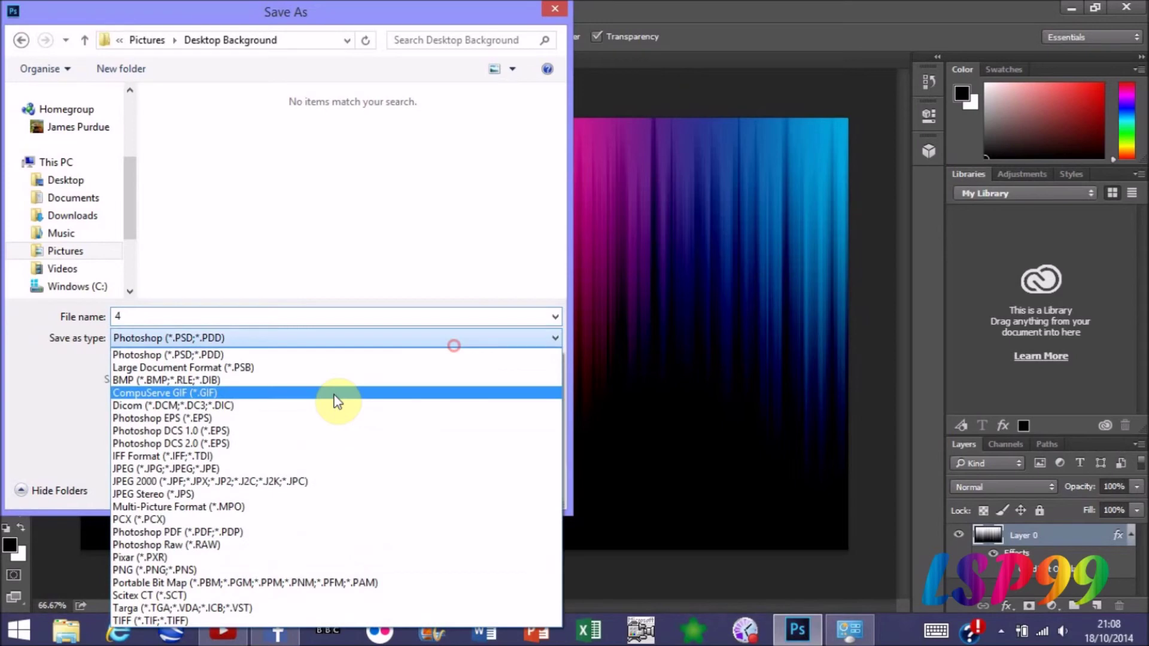
left_click(184, 569)
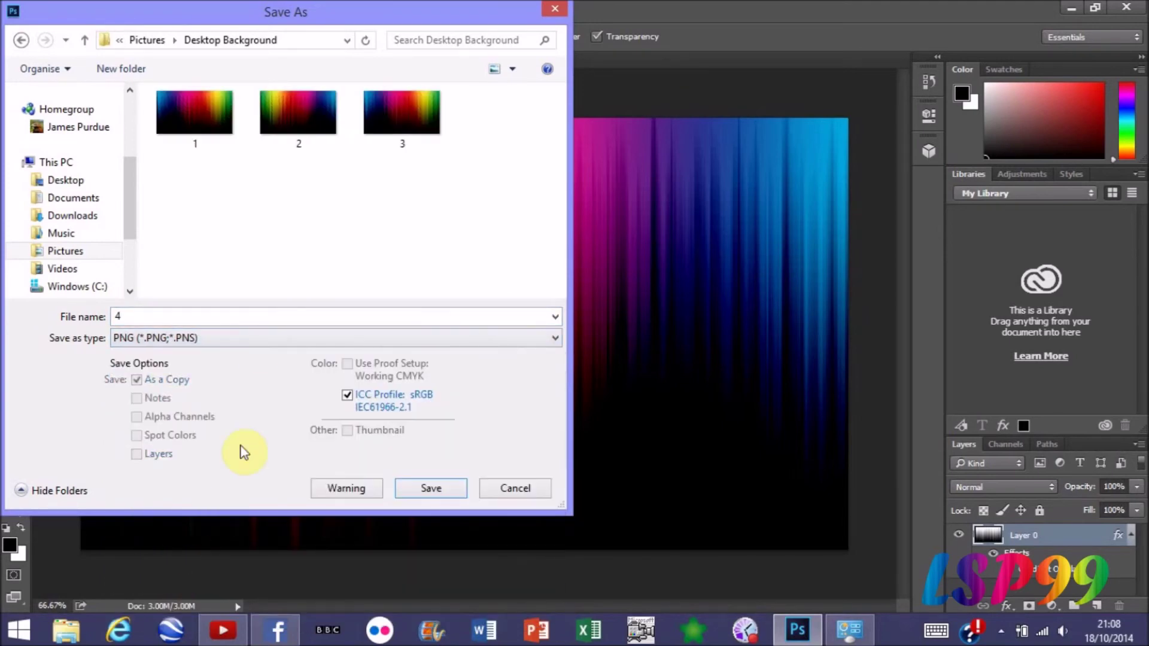
left_click(414, 485)
left_click(625, 192)
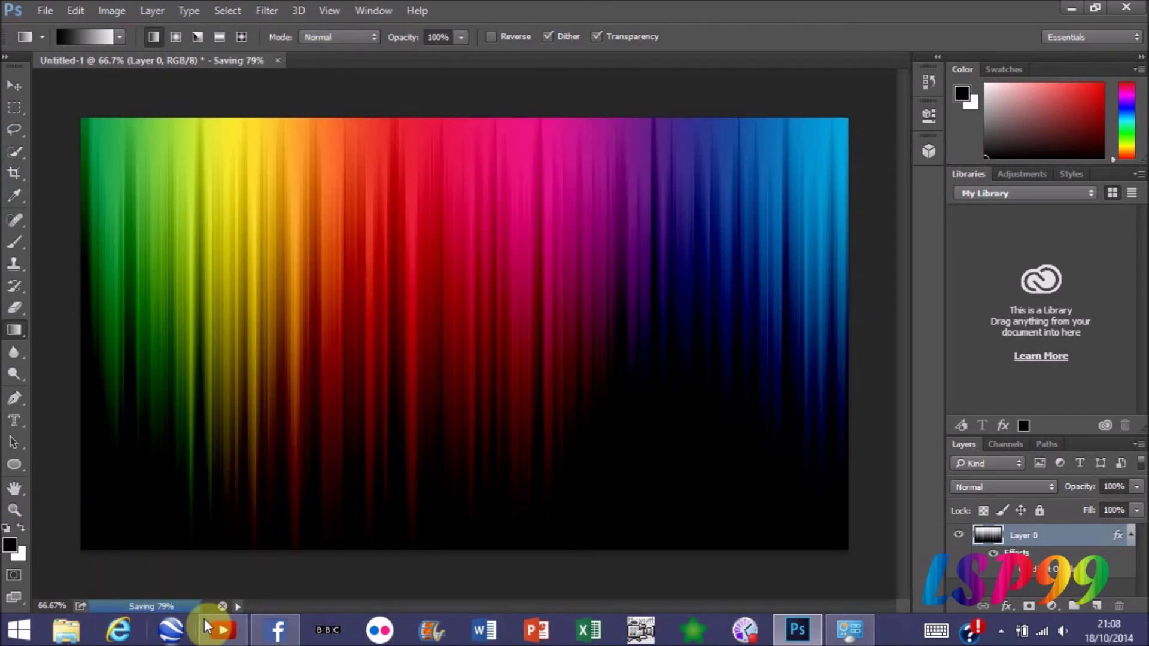
Step: In Personalise > Desktop Background, tick only picture 4, save changes, and show the desktop
left_click(797, 629)
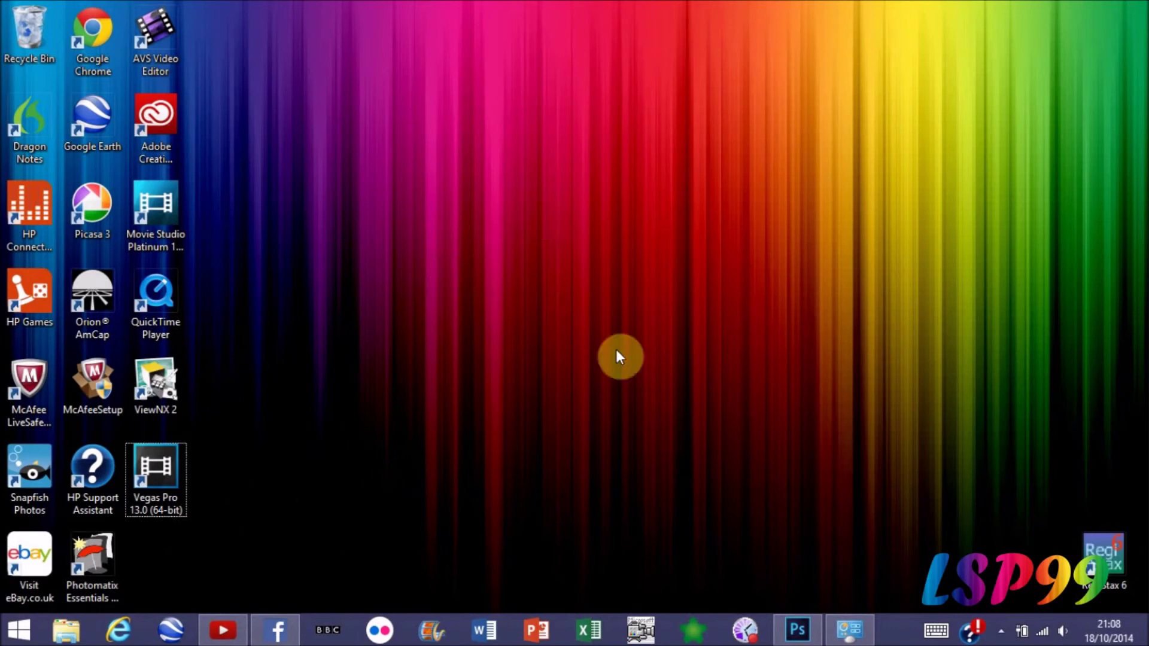
right_click(632, 308)
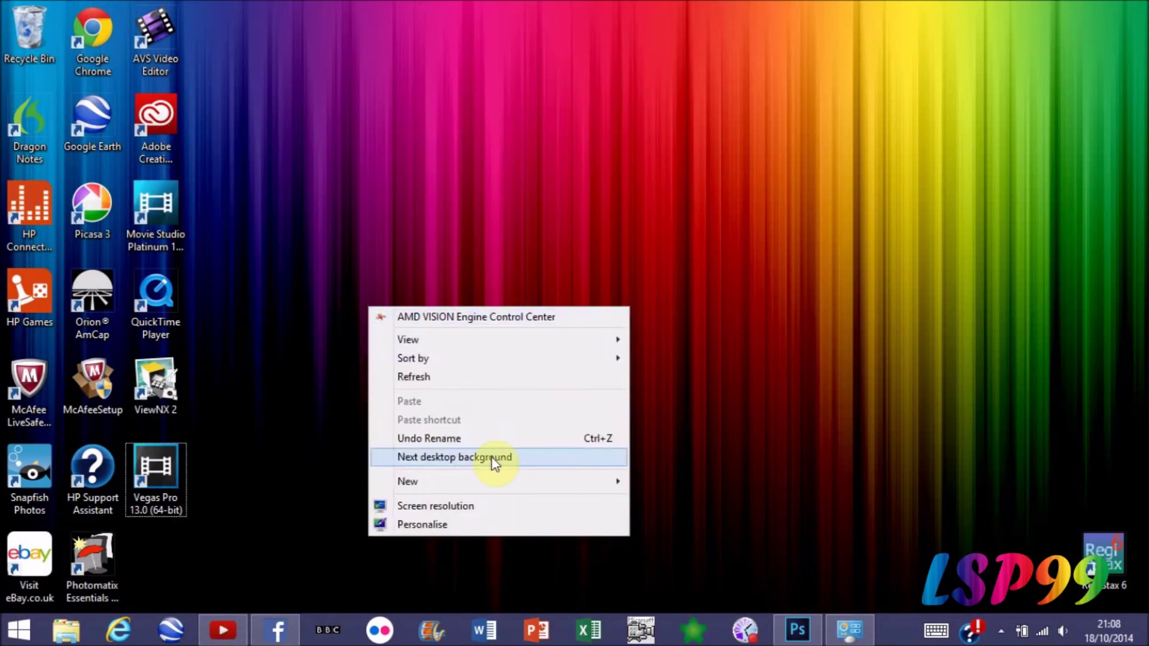
left_click(462, 526)
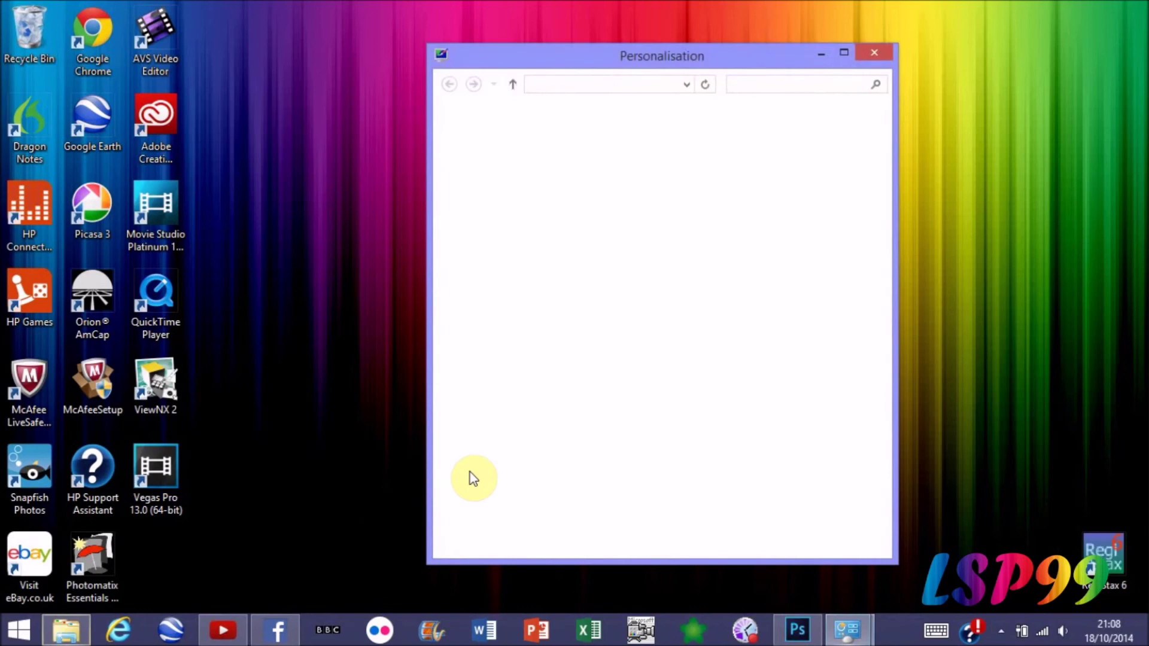
left_click(844, 52)
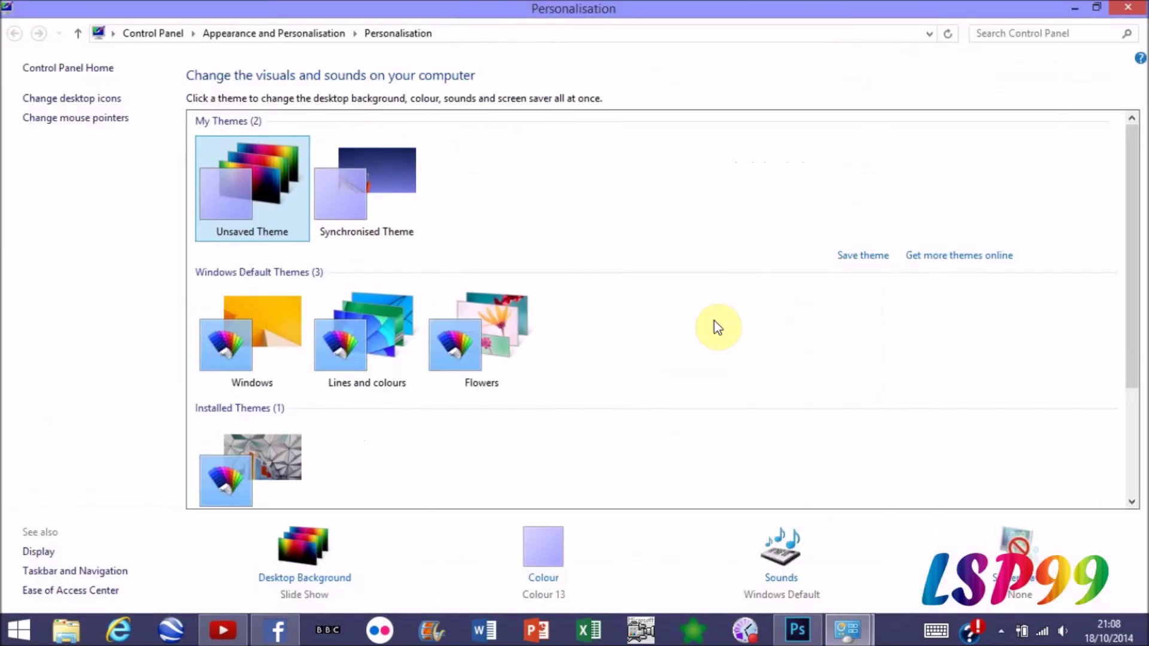
left_click(332, 581)
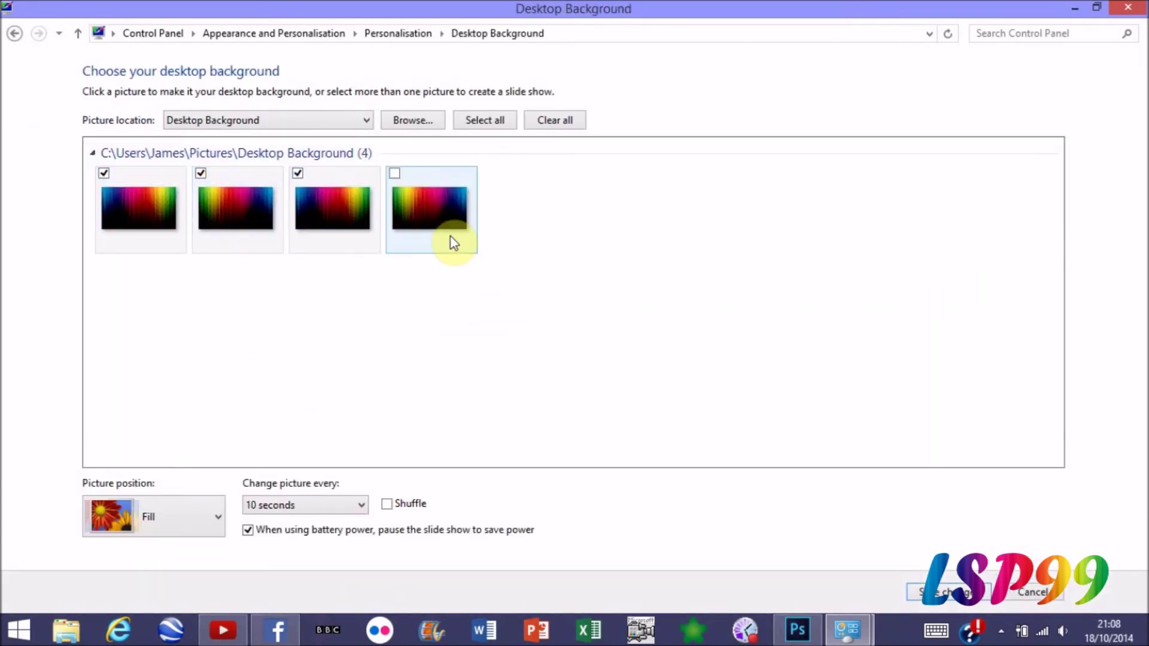
left_click(433, 198)
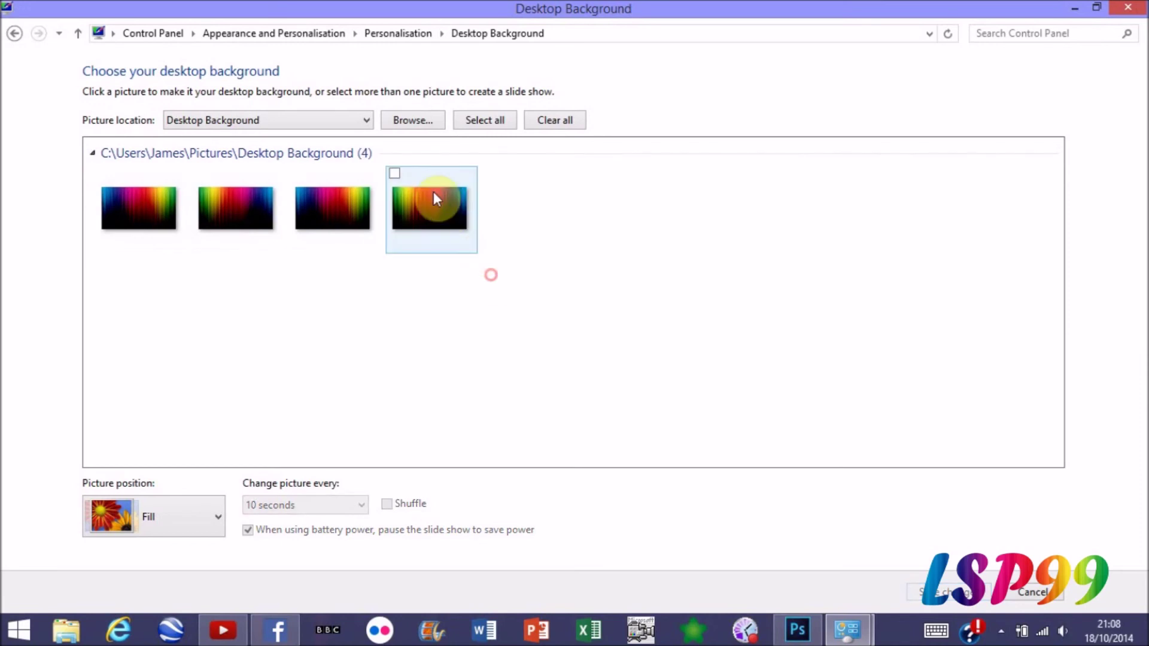
left_click(393, 174)
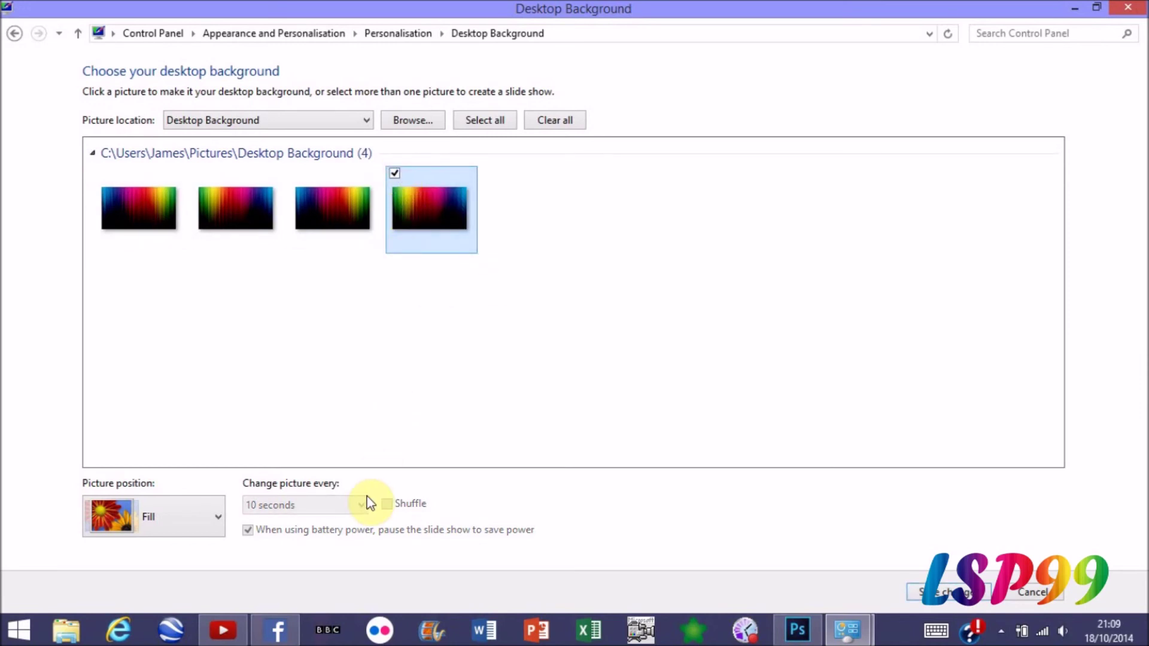
left_click(938, 591)
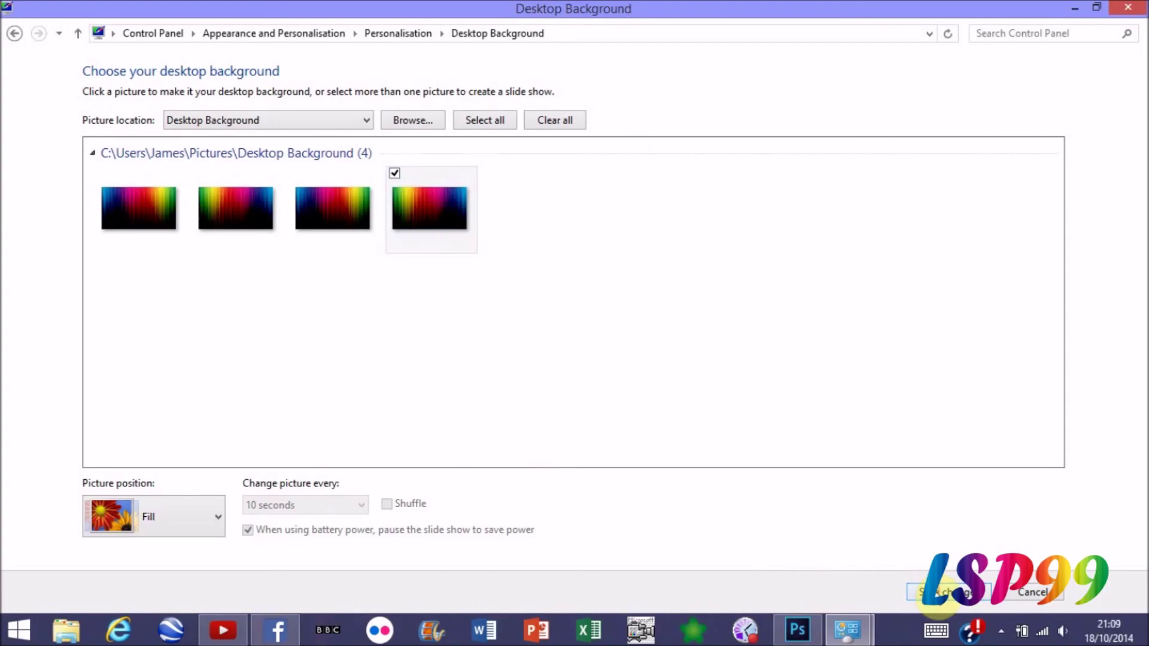
key("super+d")
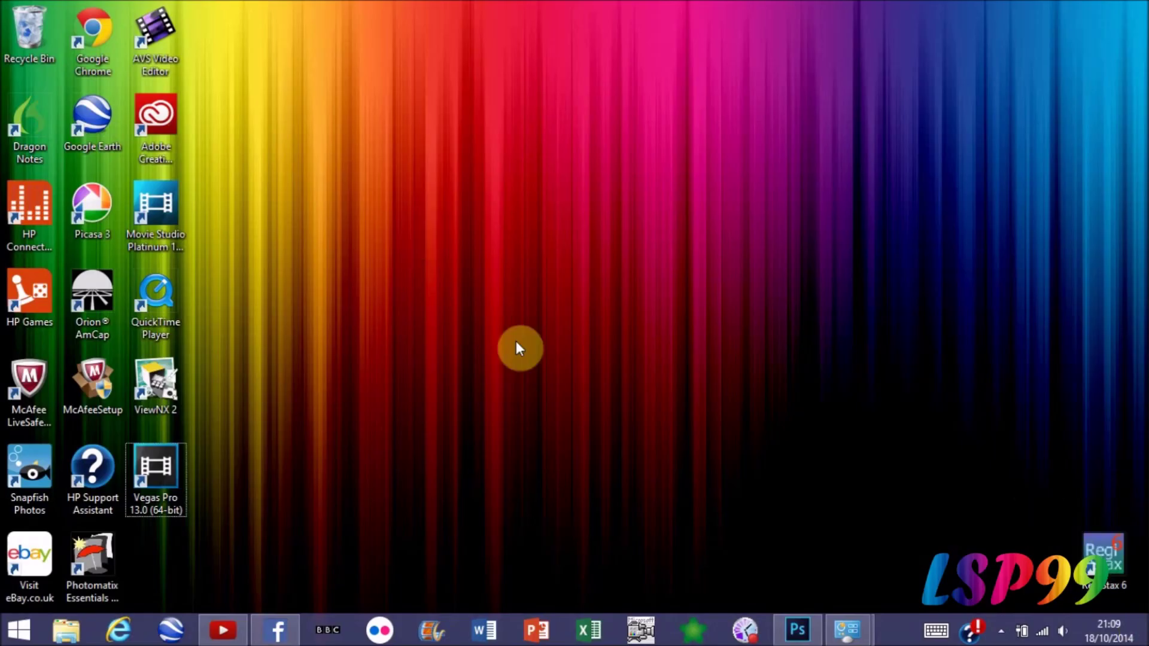